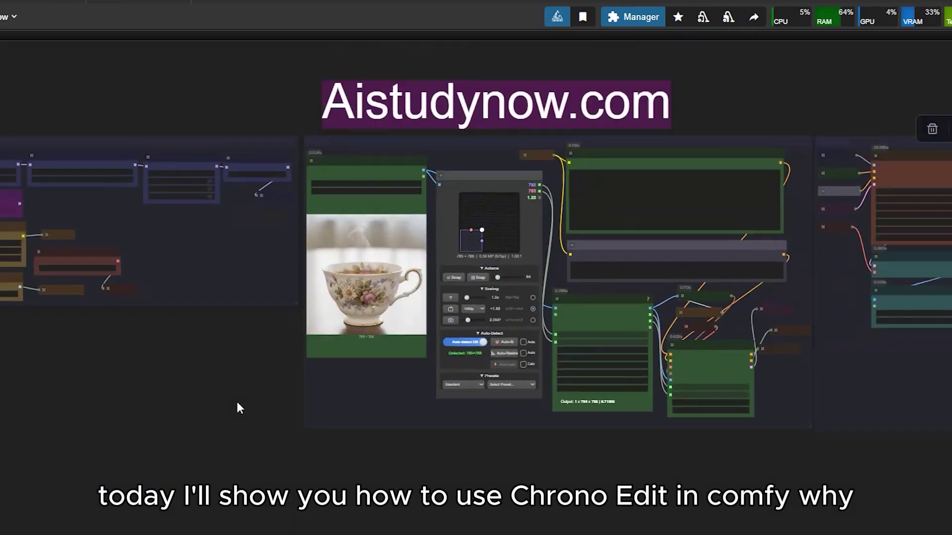
Step: Change the ChronoEdit Video Combine node's frame_rate from 16 to 24
{"action": "scroll", "coordinate": [237, 407], "scroll_direction": "down", "scroll_amount": 2}
{"action": "left_click_drag", "start_coordinate": [246, 402], "coordinate": [174, 400]}
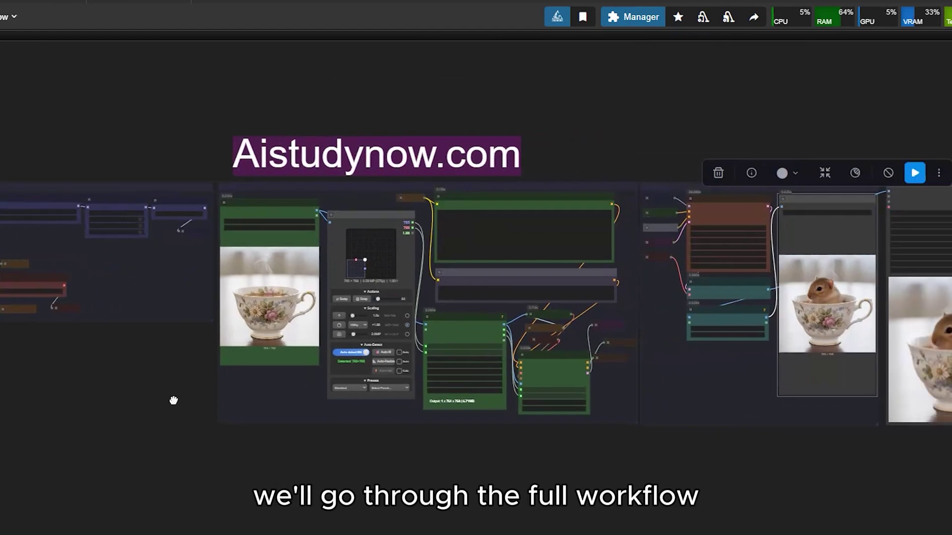
{"action": "scroll", "coordinate": [242, 353], "scroll_direction": "up", "scroll_amount": 2}
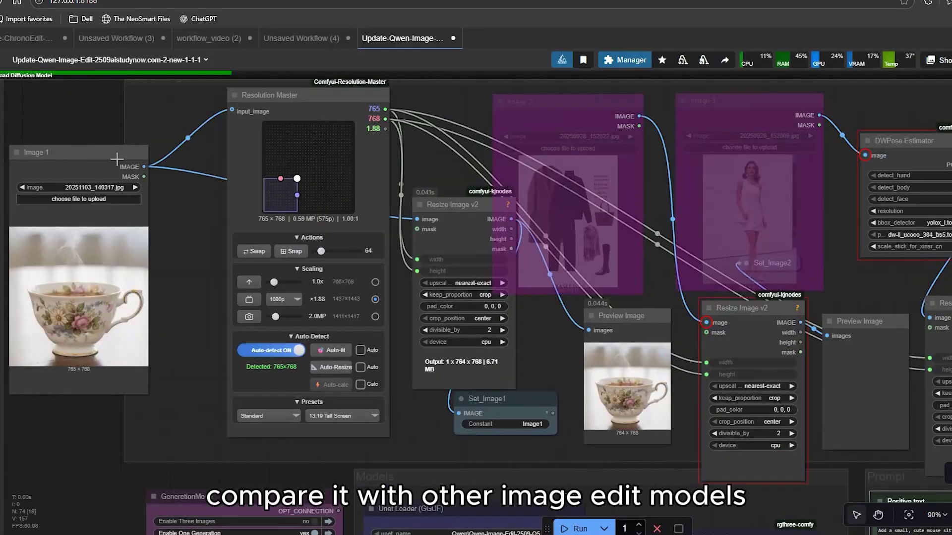
{"action": "left_click_drag", "start_coordinate": [117, 158], "coordinate": [139, 155]}
{"action": "scroll", "coordinate": [134, 295], "scroll_direction": "up", "scroll_amount": 3}
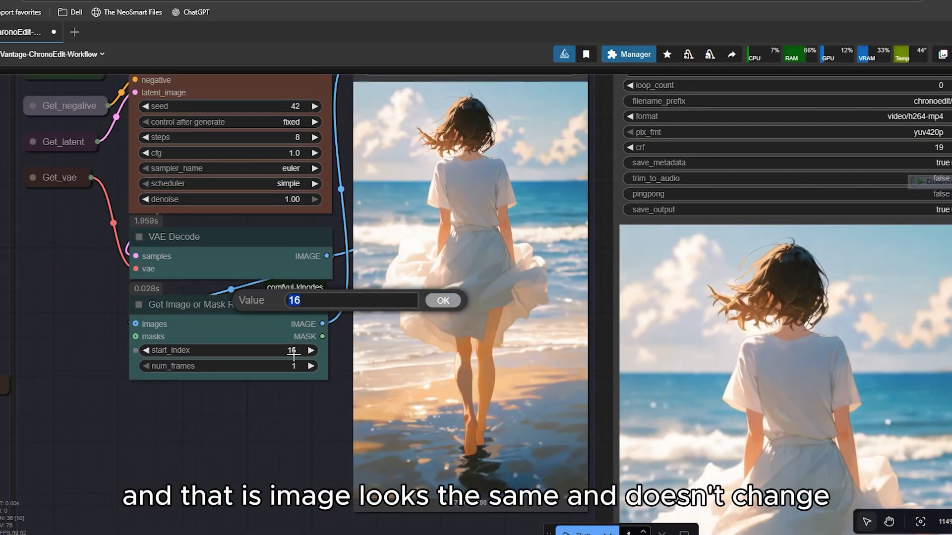
{"action": "left_click_drag", "start_coordinate": [597, 398], "coordinate": [386, 398]}
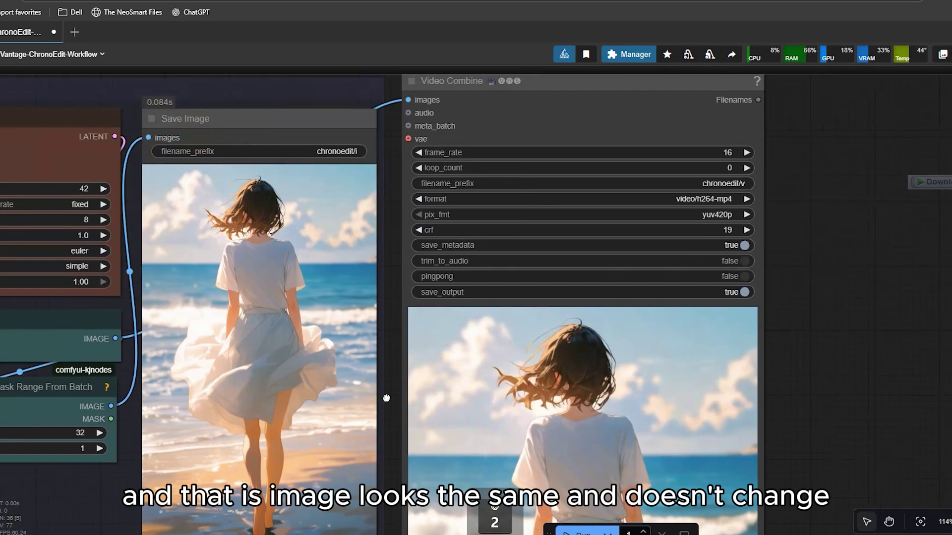
{"action": "left_click", "coordinate": [722, 154]}
{"action": "type", "text": "24"}
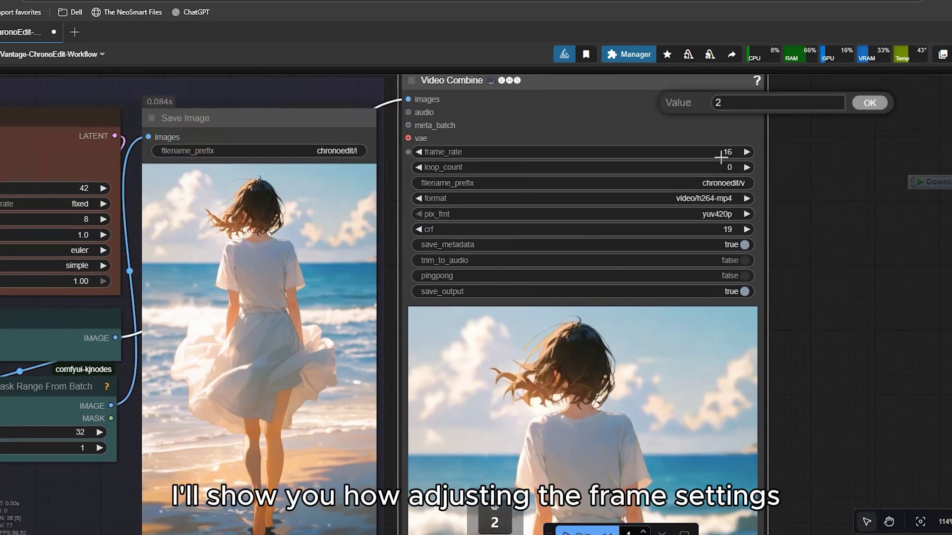
{"action": "left_click", "coordinate": [868, 103]}
{"action": "scroll", "coordinate": [843, 174], "scroll_direction": "down", "scroll_amount": 4}
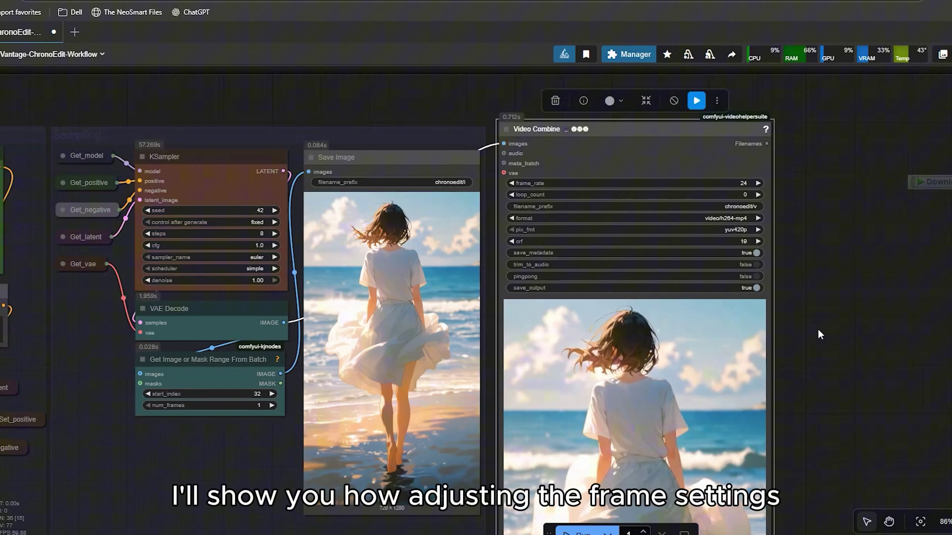
{"action": "left_click_drag", "start_coordinate": [818, 334], "coordinate": [801, 244]}
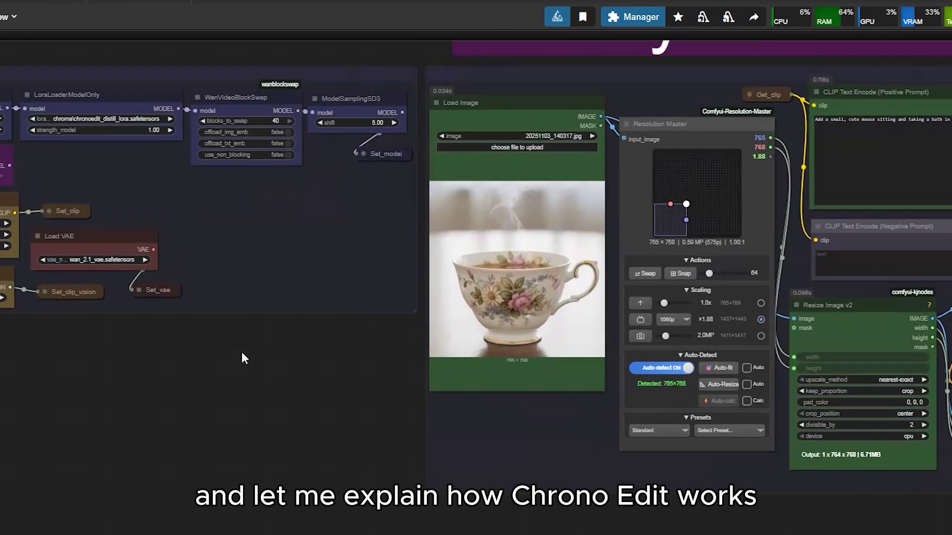
{"action": "scroll", "coordinate": [168, 210], "scroll_direction": "up", "scroll_amount": 5}
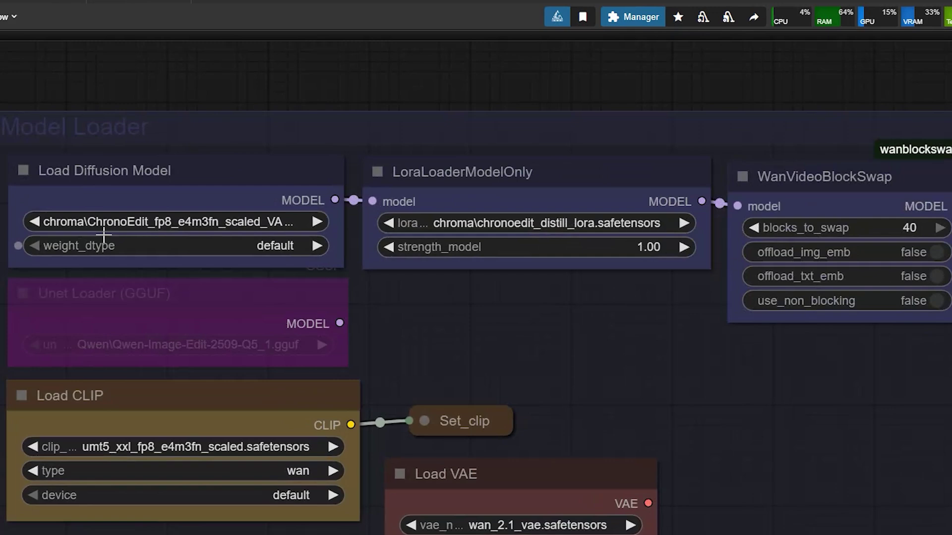
{"action": "scroll", "coordinate": [104, 236], "scroll_direction": "down", "scroll_amount": 2}
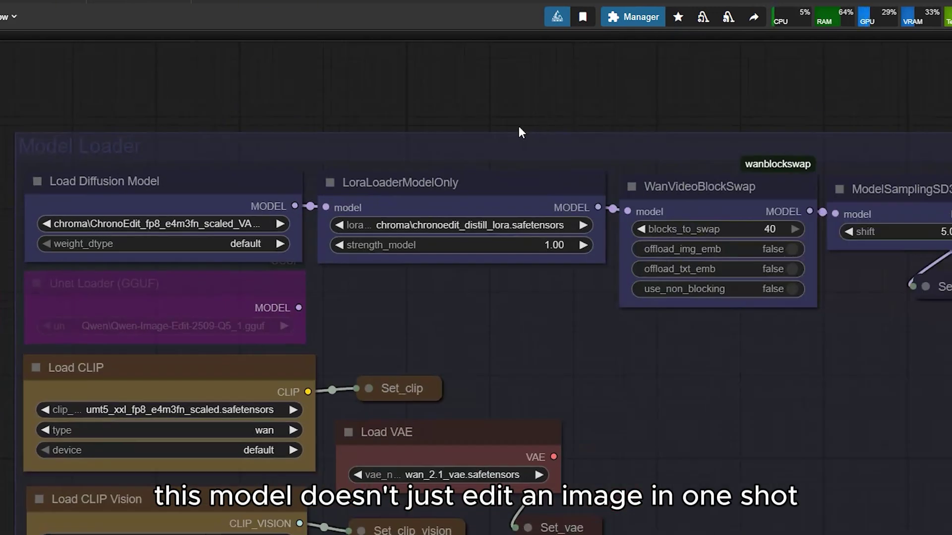
{"action": "left_click_drag", "start_coordinate": [519, 126], "coordinate": [143, 96]}
{"action": "scroll", "coordinate": [304, 81], "scroll_direction": "down", "scroll_amount": 3}
{"action": "left_click_drag", "start_coordinate": [305, 81], "coordinate": [120, 33]}
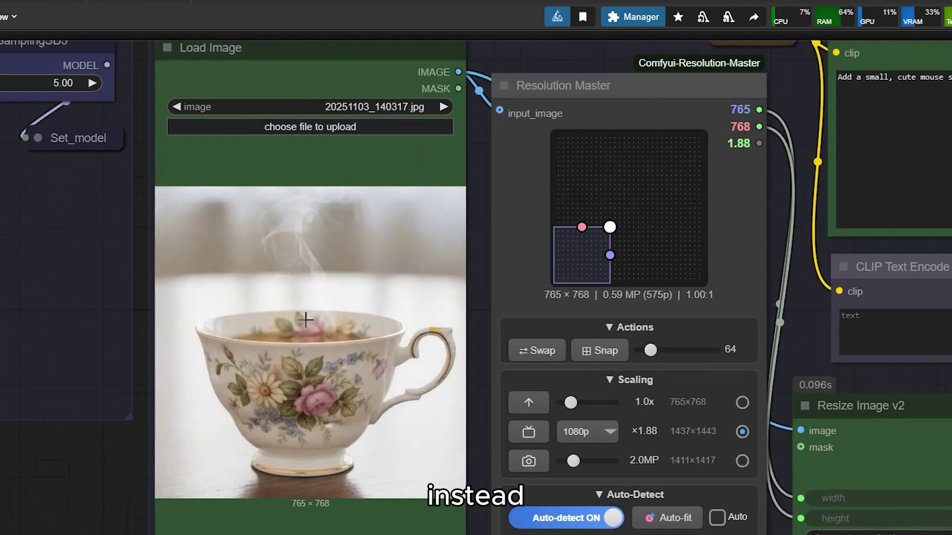
{"action": "scroll", "coordinate": [500, 421], "scroll_direction": "up", "scroll_amount": 2}
{"action": "left_click_drag", "start_coordinate": [500, 422], "coordinate": [264, 415]}
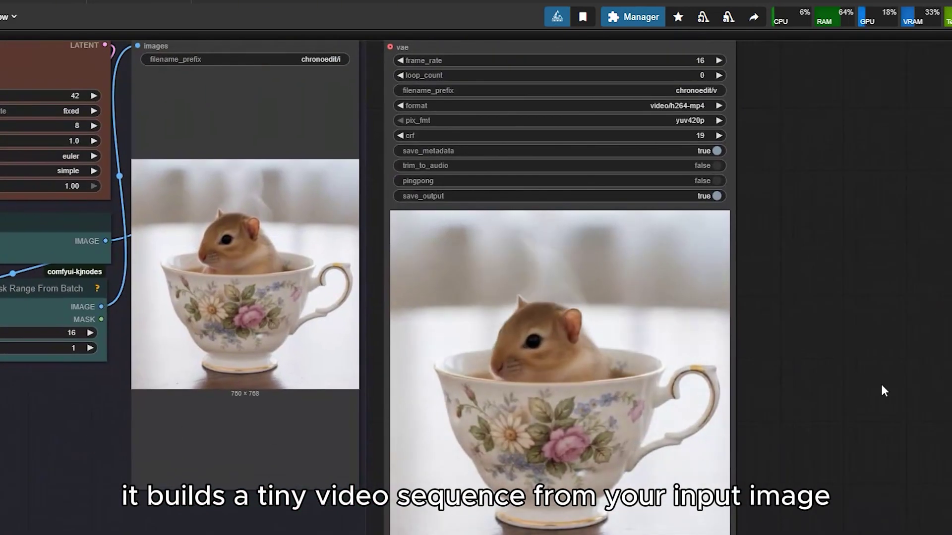
{"action": "left_click_drag", "start_coordinate": [881, 385], "coordinate": [764, 418]}
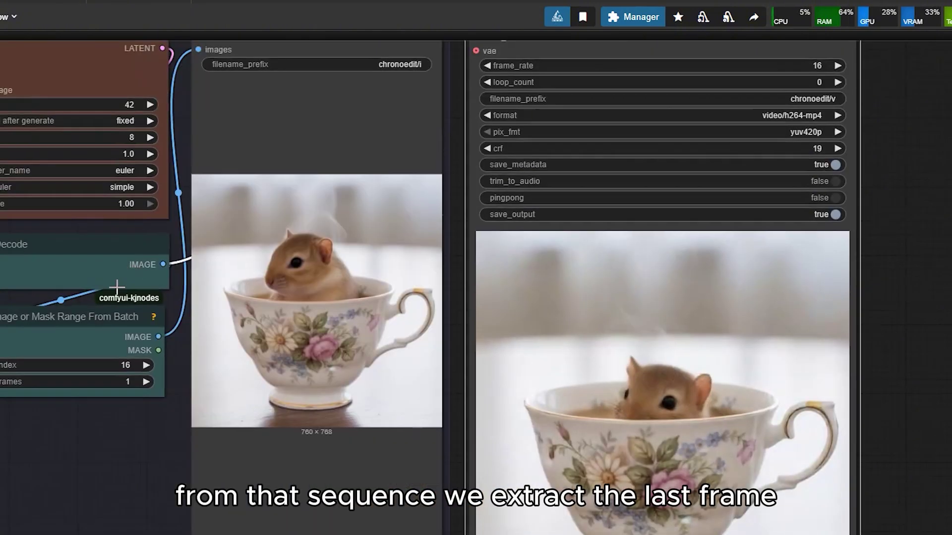
{"action": "scroll", "coordinate": [108, 322], "scroll_direction": "up", "scroll_amount": 2}
{"action": "left_click", "coordinate": [111, 320]}
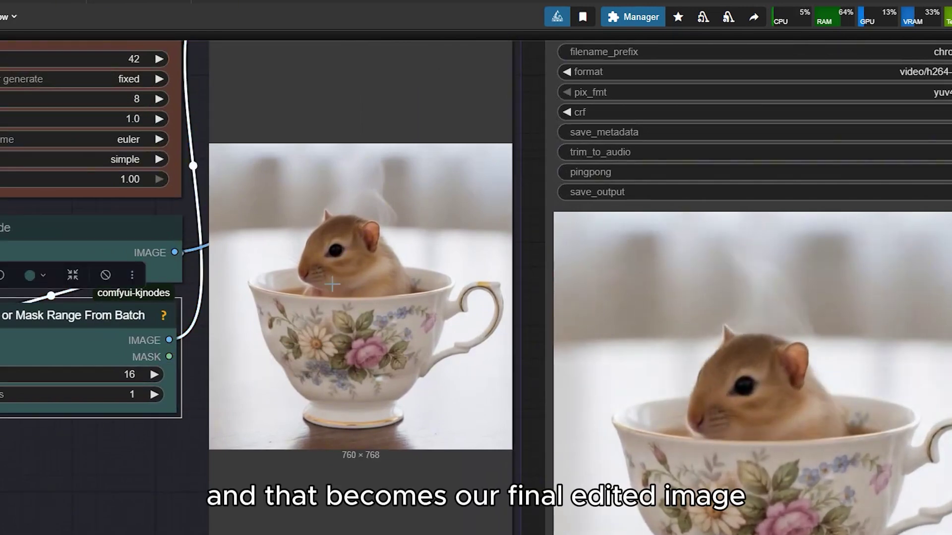
{"action": "scroll", "coordinate": [332, 284], "scroll_direction": "up", "scroll_amount": 1}
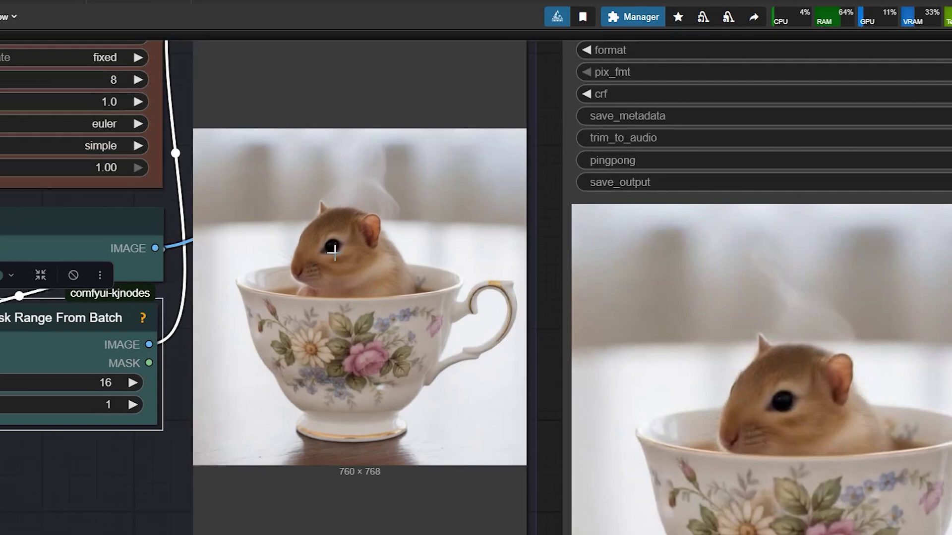
{"action": "scroll", "coordinate": [320, 441], "scroll_direction": "down", "scroll_amount": 5}
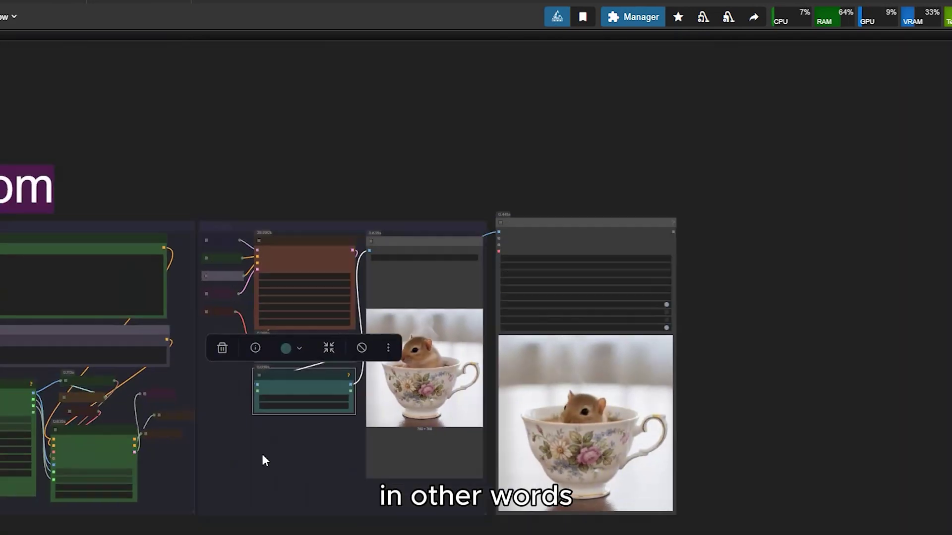
{"action": "scroll", "coordinate": [261, 452], "scroll_direction": "left", "scroll_amount": 10}
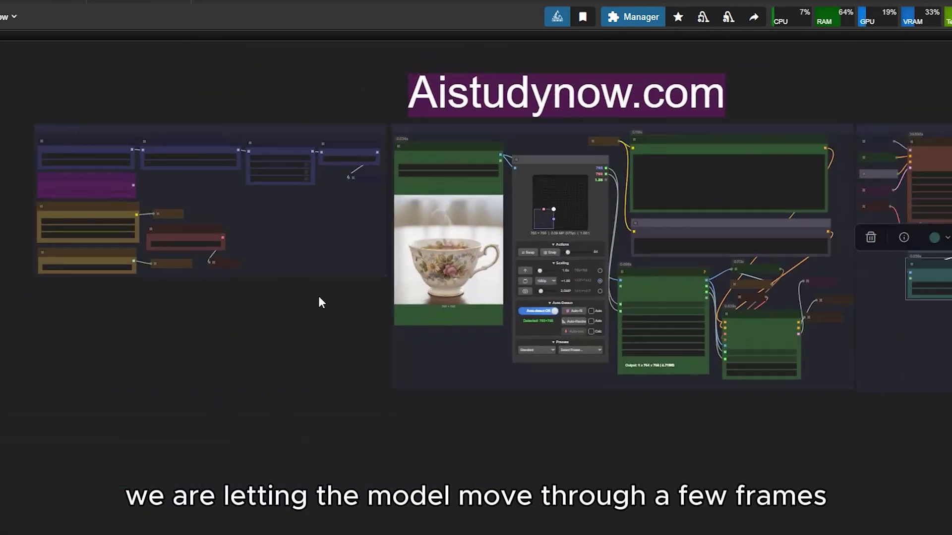
{"action": "scroll", "coordinate": [91, 333], "scroll_direction": "right", "scroll_amount": 5}
{"action": "scroll", "coordinate": [444, 258], "scroll_direction": "up", "scroll_amount": 6}
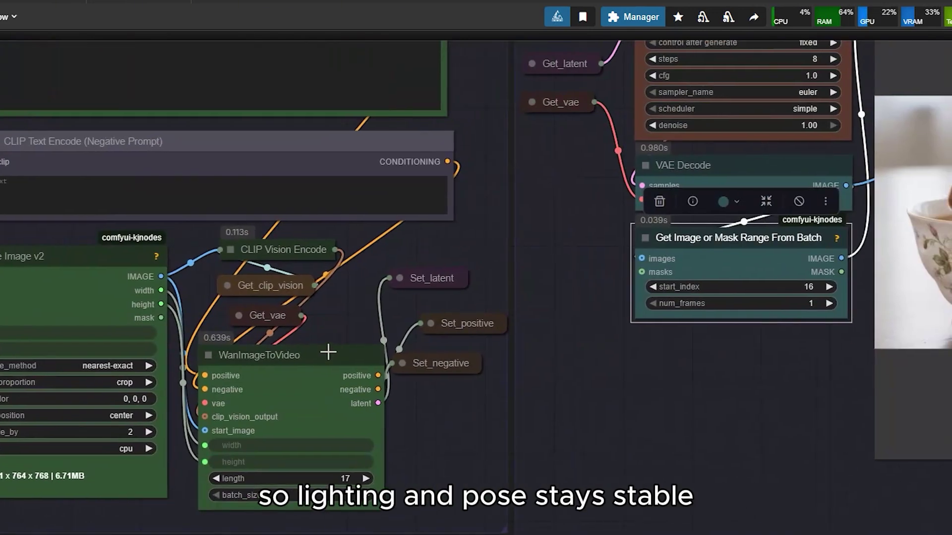
{"action": "left_click", "coordinate": [307, 357]}
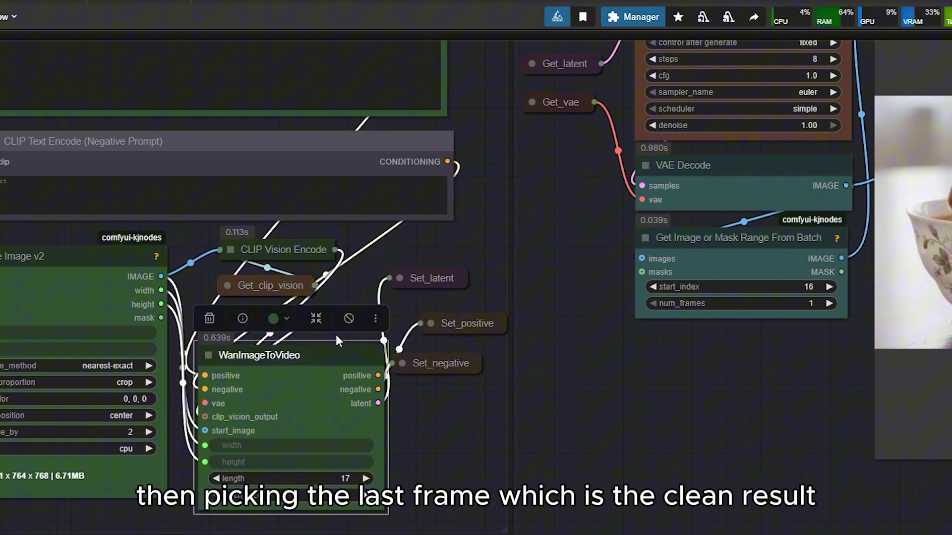
{"action": "scroll", "coordinate": [335, 334], "scroll_direction": "down", "scroll_amount": 1}
{"action": "left_click_drag", "start_coordinate": [610, 357], "coordinate": [359, 366]}
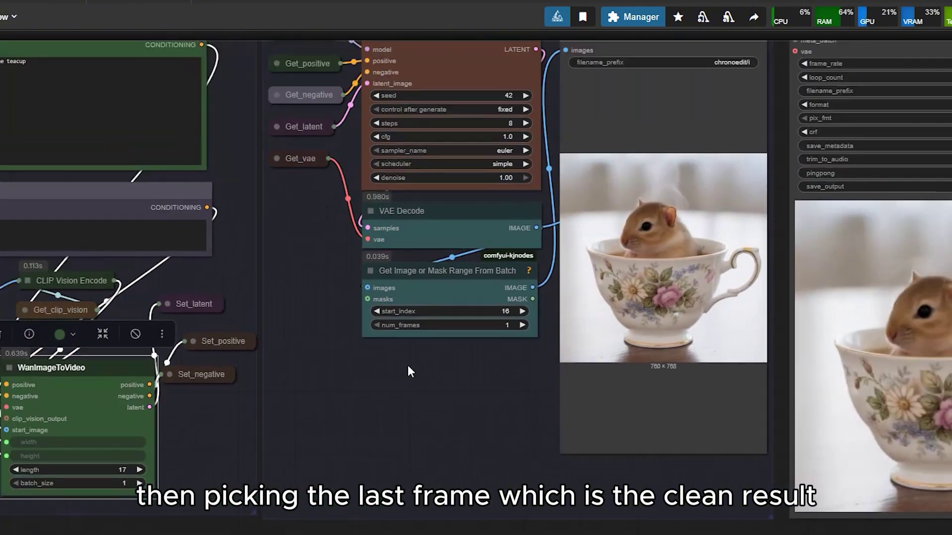
{"action": "left_click_drag", "start_coordinate": [485, 386], "coordinate": [227, 411]}
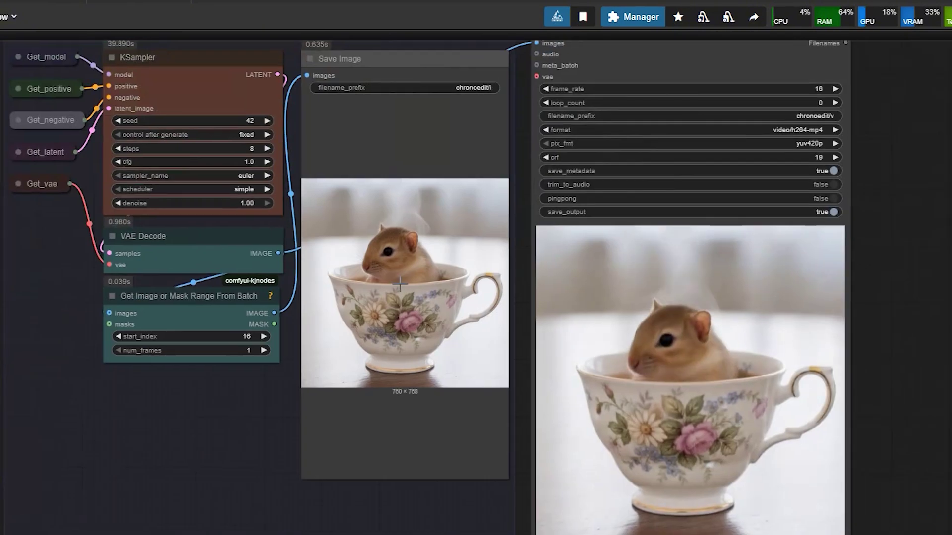
{"action": "scroll", "coordinate": [400, 283], "scroll_direction": "up", "scroll_amount": 1}
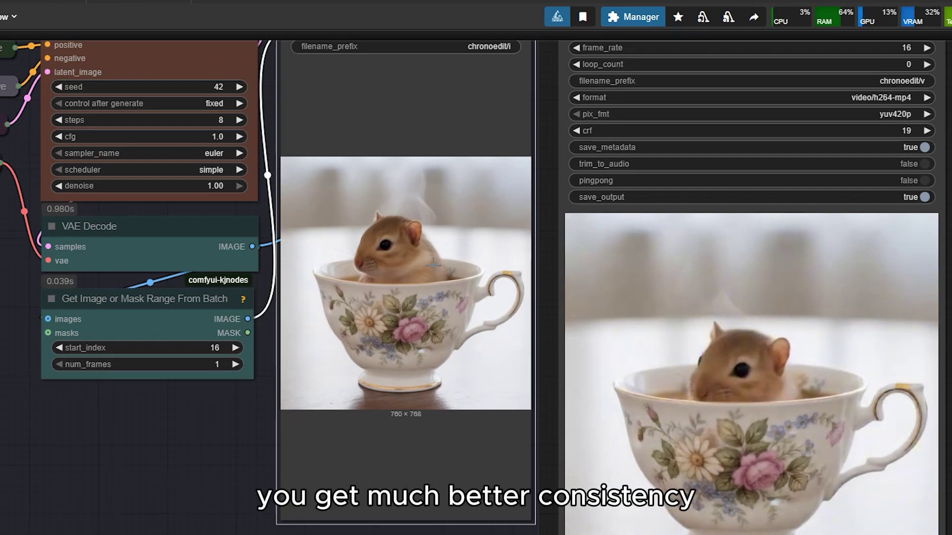
{"action": "scroll", "coordinate": [438, 264], "scroll_direction": "up", "scroll_amount": 4}
{"action": "scroll", "coordinate": [656, 428], "scroll_direction": "down", "scroll_amount": 4}
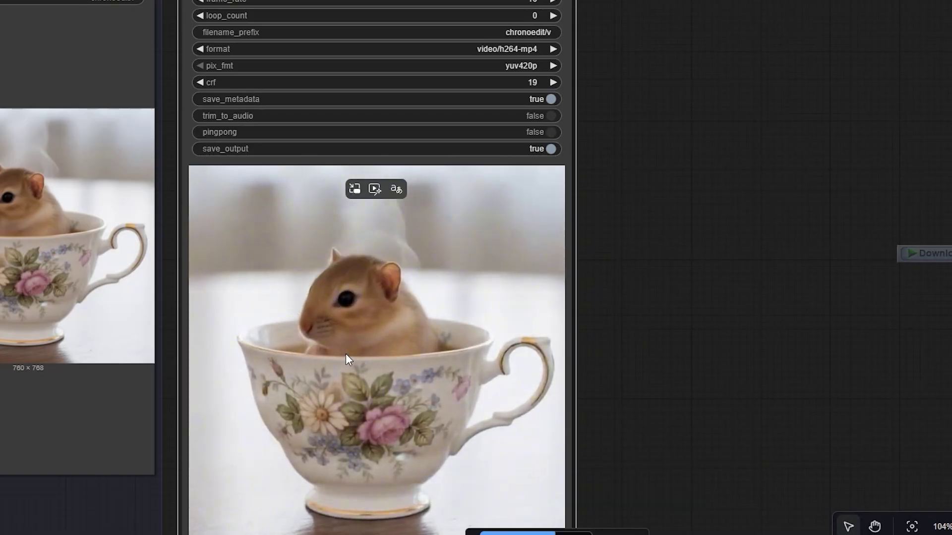
{"action": "scroll", "coordinate": [45, 252], "scroll_direction": "left", "scroll_amount": 5}
{"action": "scroll", "coordinate": [40, 278], "scroll_direction": "up", "scroll_amount": 3}
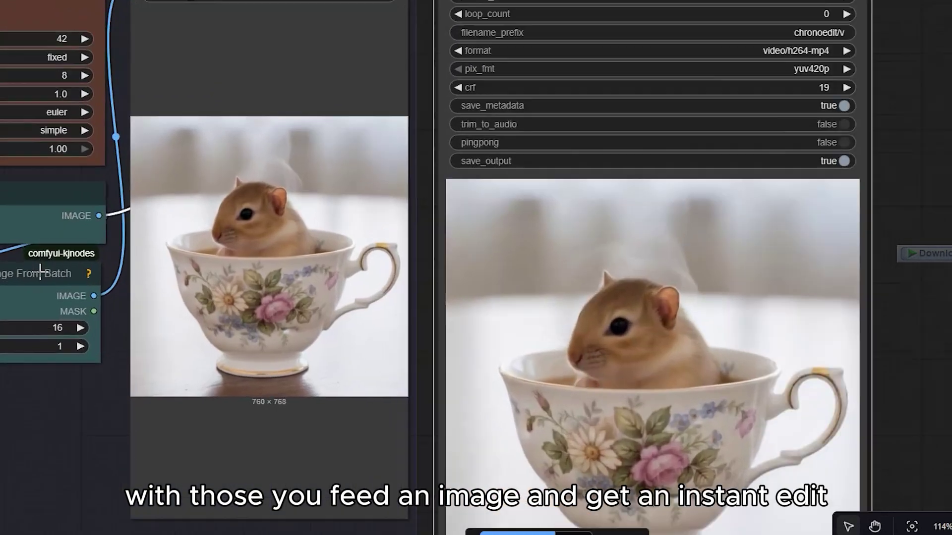
{"action": "left_click", "coordinate": [40, 279]}
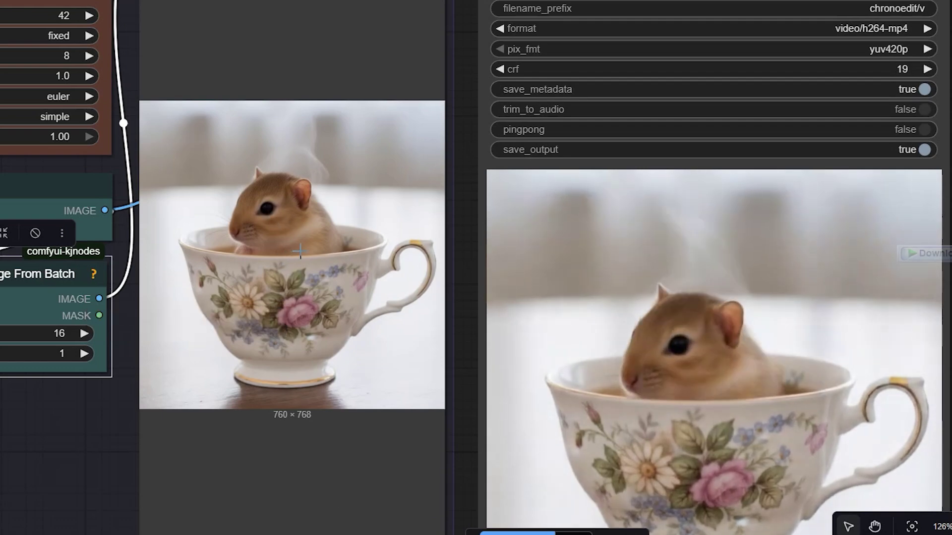
{"action": "scroll", "coordinate": [301, 250], "scroll_direction": "up", "scroll_amount": 1}
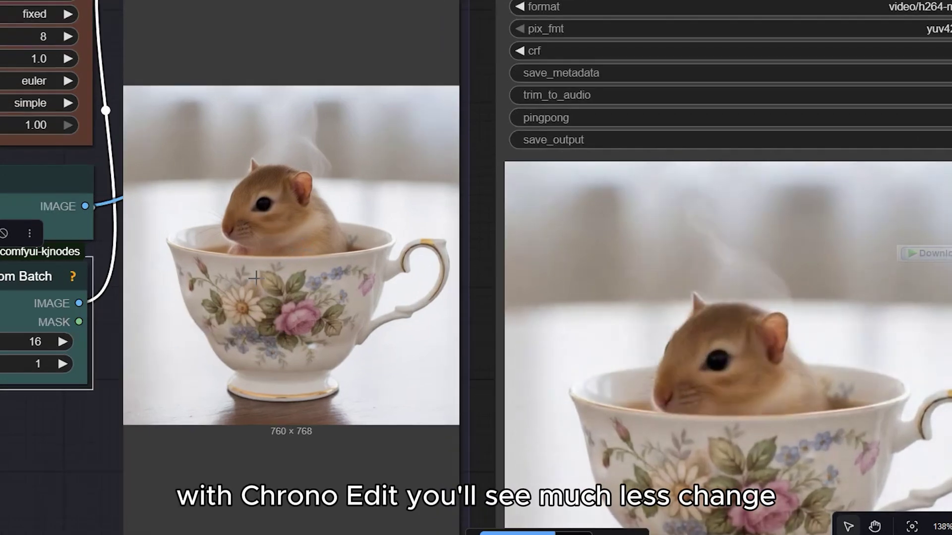
{"action": "scroll", "coordinate": [255, 278], "scroll_direction": "down", "scroll_amount": 3}
{"action": "scroll", "coordinate": [255, 278], "scroll_direction": "down", "scroll_amount": 1}
{"action": "left_click_drag", "start_coordinate": [56, 415], "coordinate": [251, 404]}
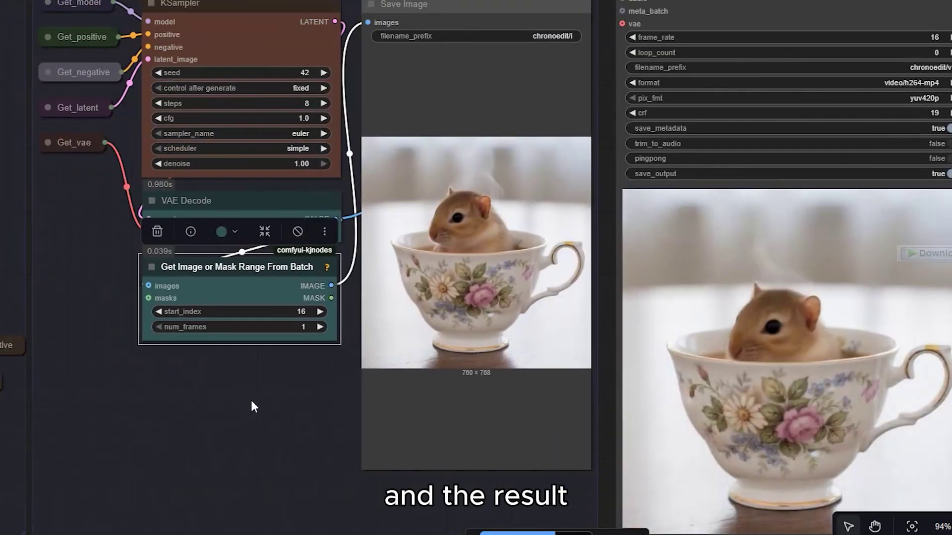
{"action": "scroll", "coordinate": [251, 400], "scroll_direction": "down", "scroll_amount": 8}
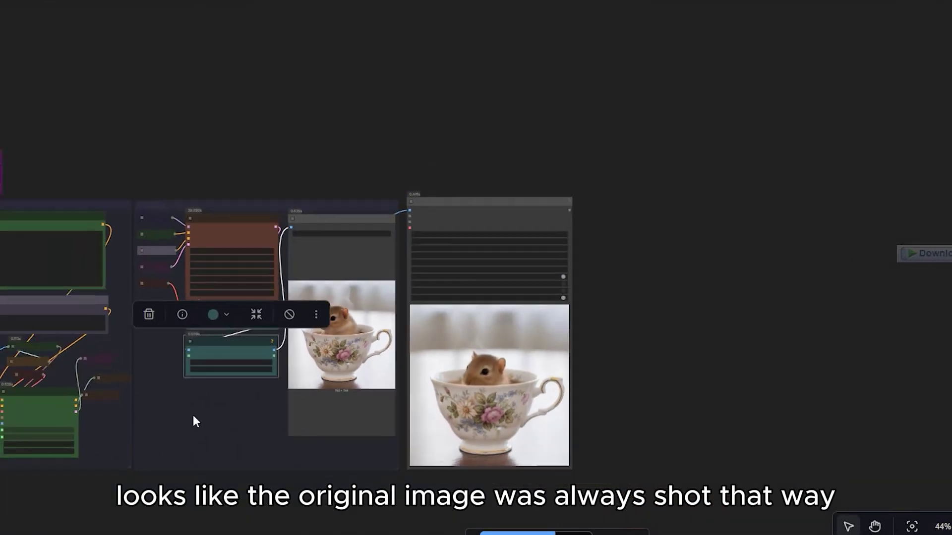
{"action": "left_click_drag", "start_coordinate": [193, 421], "coordinate": [440, 394]}
{"action": "scroll", "coordinate": [202, 340], "scroll_direction": "left", "scroll_amount": 2}
{"action": "scroll", "coordinate": [212, 255], "scroll_direction": "up", "scroll_amount": 2}
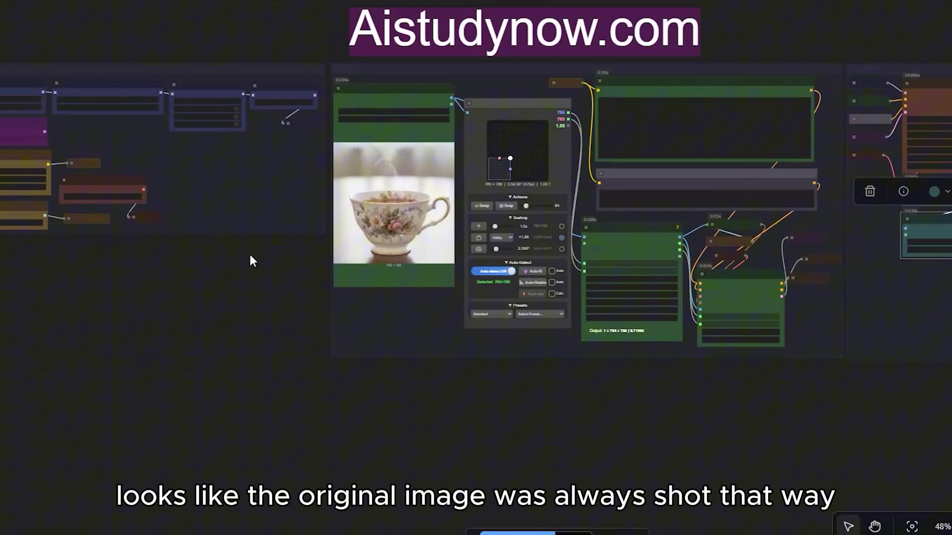
{"action": "scroll", "coordinate": [96, 287], "scroll_direction": "right", "scroll_amount": 5}
{"action": "scroll", "coordinate": [375, 216], "scroll_direction": "up", "scroll_amount": 7}
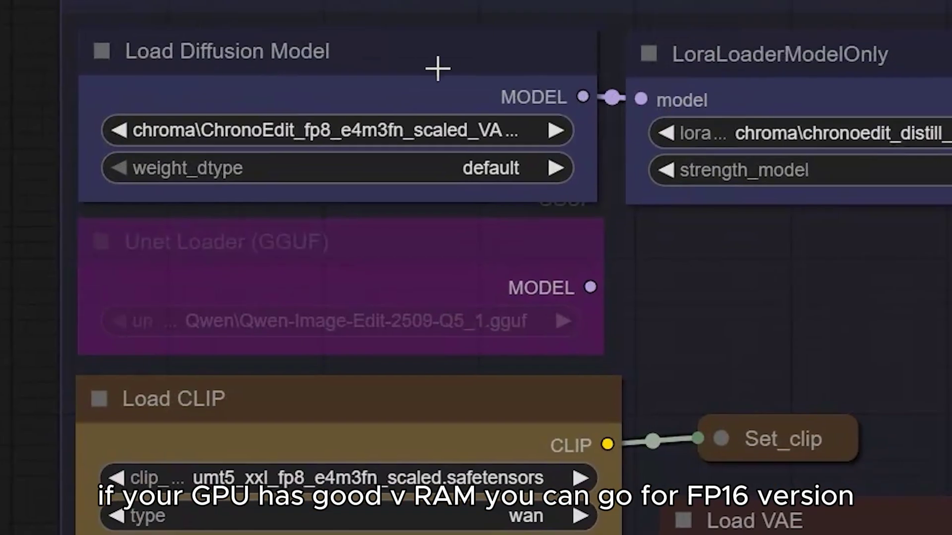
{"action": "left_click", "coordinate": [438, 68]}
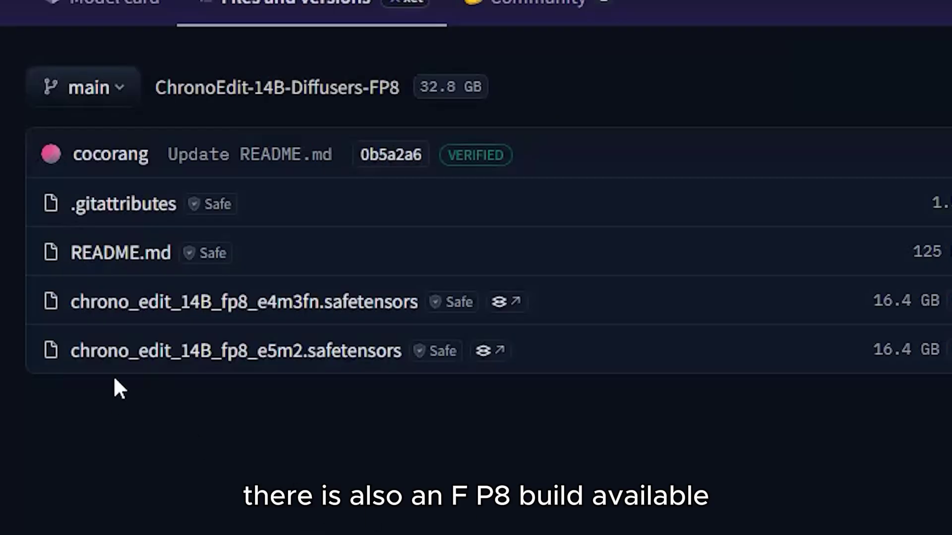
{"action": "left_click_drag", "start_coordinate": [54, 301], "coordinate": [341, 305]}
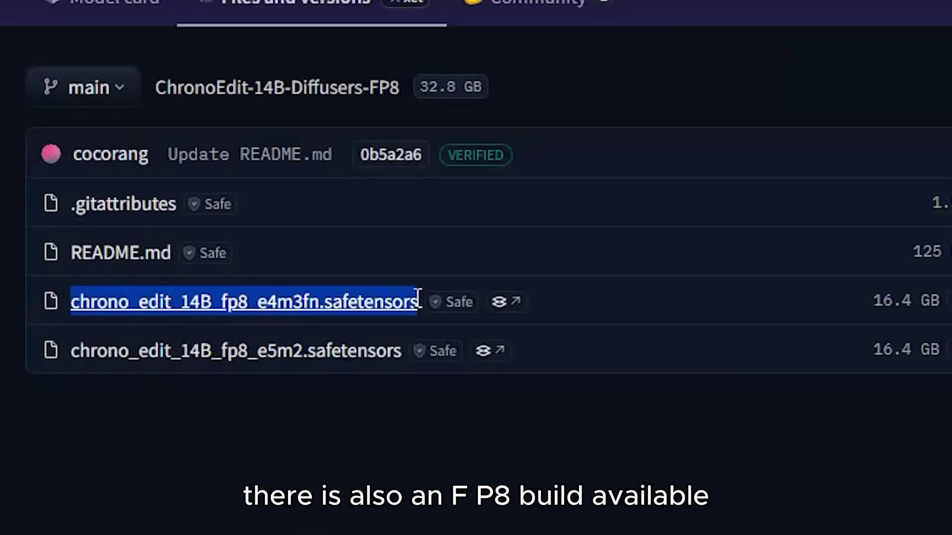
{"action": "left_click", "coordinate": [395, 414]}
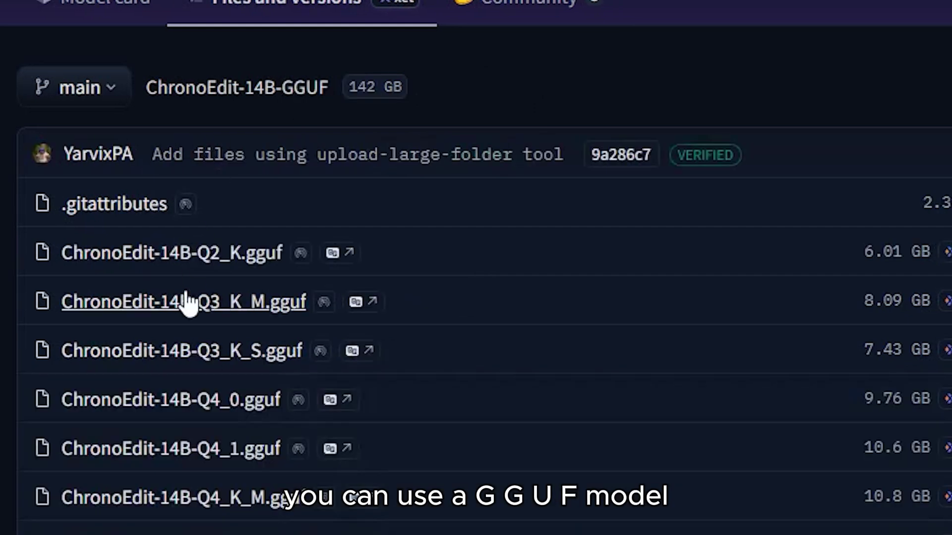
{"action": "scroll", "coordinate": [188, 303], "scroll_direction": "down", "scroll_amount": 3}
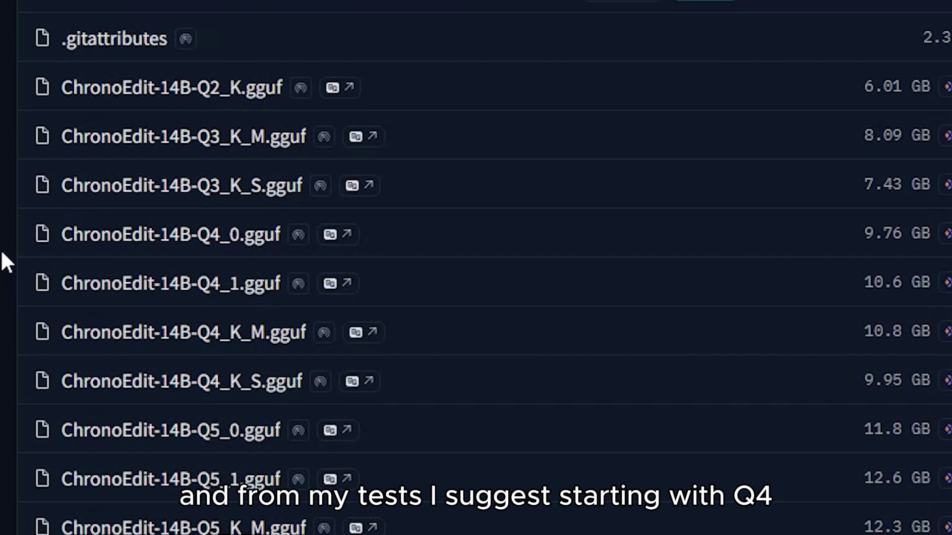
{"action": "left_click_drag", "start_coordinate": [59, 235], "coordinate": [281, 237]}
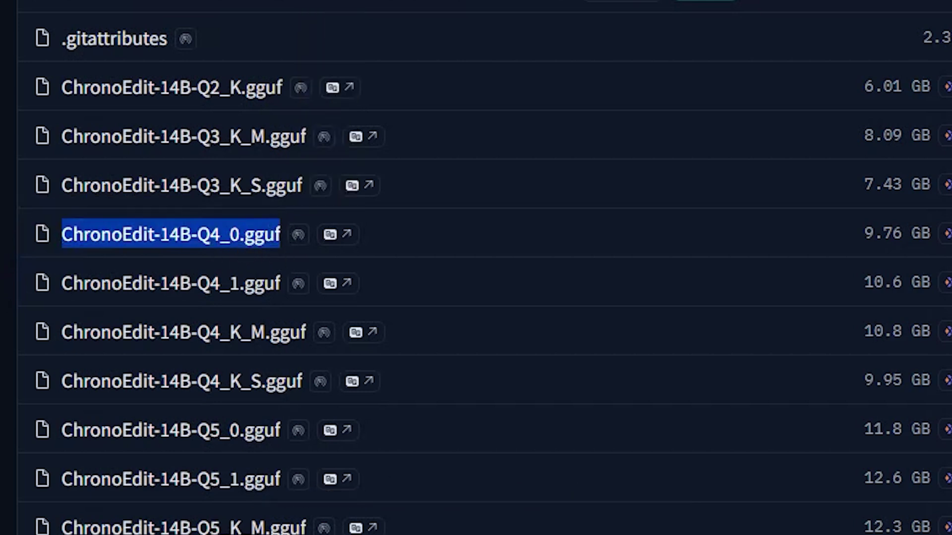
{"action": "left_click_drag", "start_coordinate": [29, 85], "coordinate": [217, 133]}
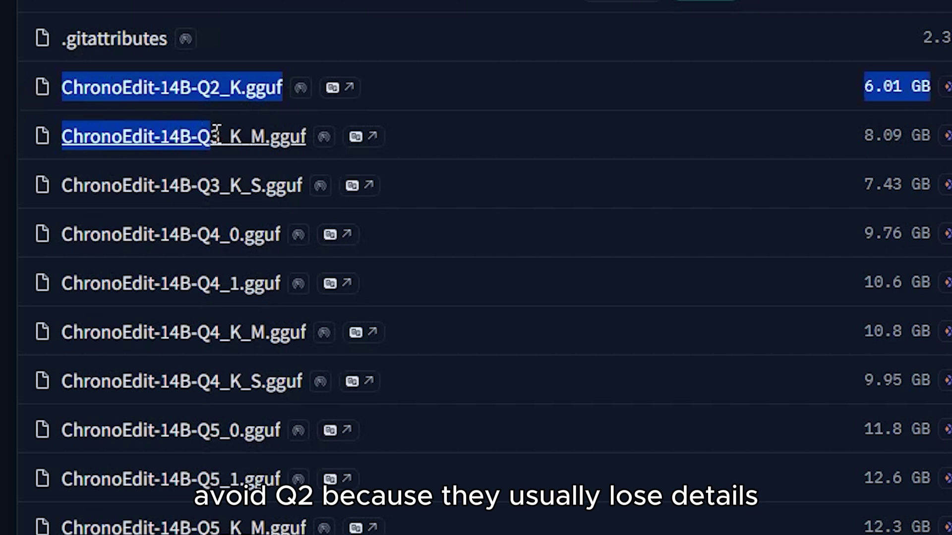
{"action": "left_click_drag", "start_coordinate": [294, 150], "coordinate": [353, 195]}
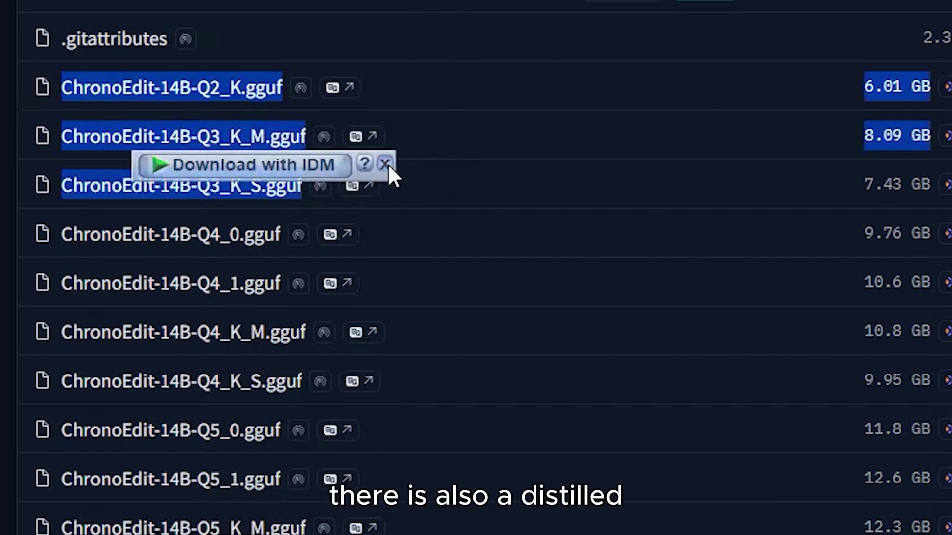
{"action": "left_click", "coordinate": [385, 164]}
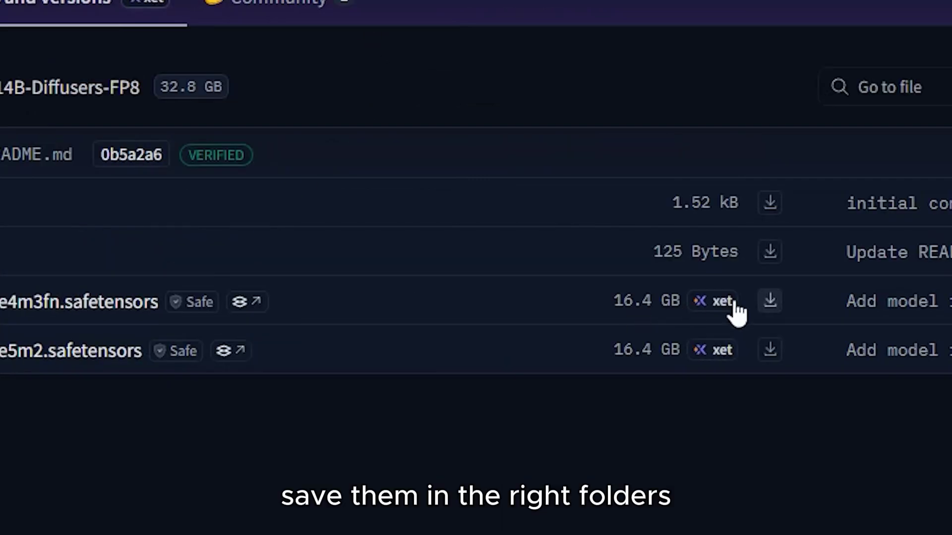
Step: Send the ChronoEdit fp8 e4m3fn model to IDM and save it in the diffusion_models folder
{"action": "right_click", "coordinate": [770, 300]}
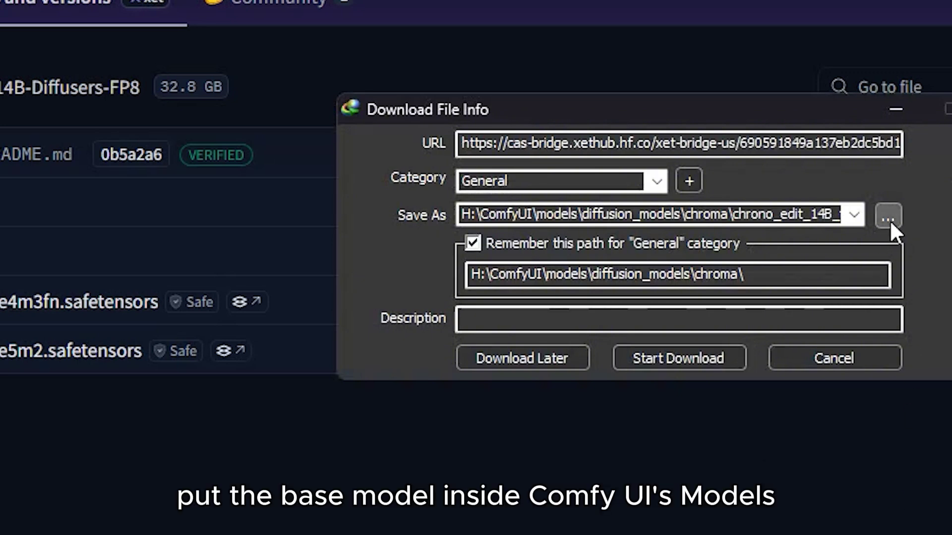
{"action": "left_click", "coordinate": [889, 219]}
{"action": "left_click", "coordinate": [674, 91]}
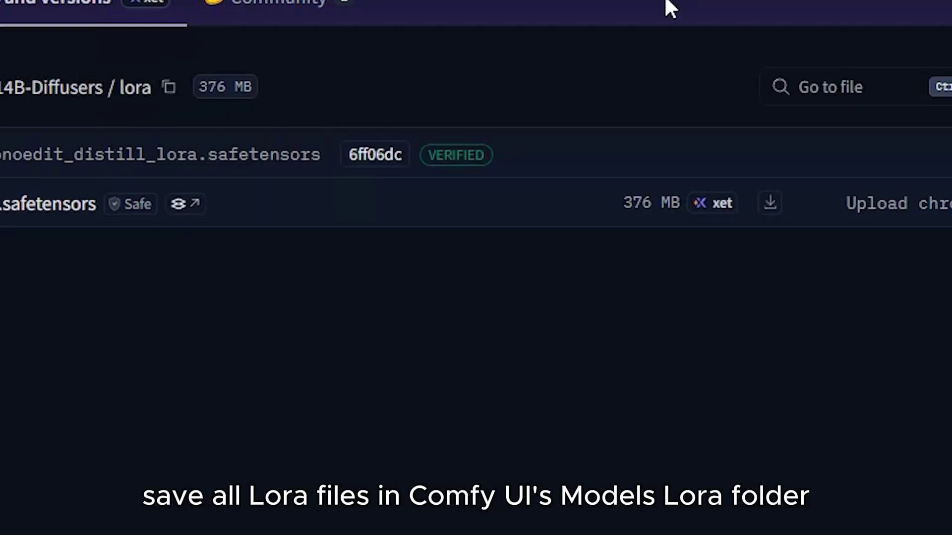
Step: Send the distill LoRA file to IDM and choose a different ComfyUI folder for it
{"action": "right_click", "coordinate": [767, 202]}
{"action": "left_click", "coordinate": [804, 391]}
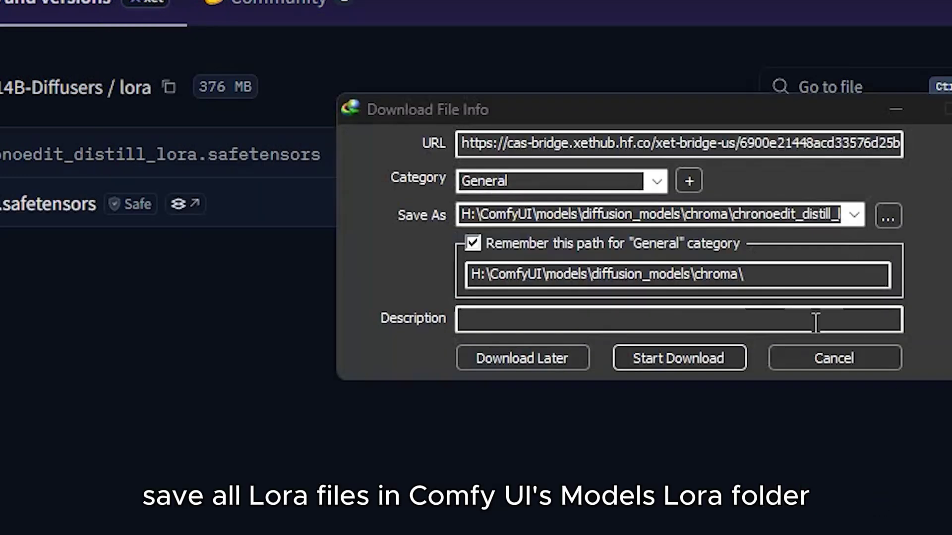
{"action": "left_click", "coordinate": [887, 218]}
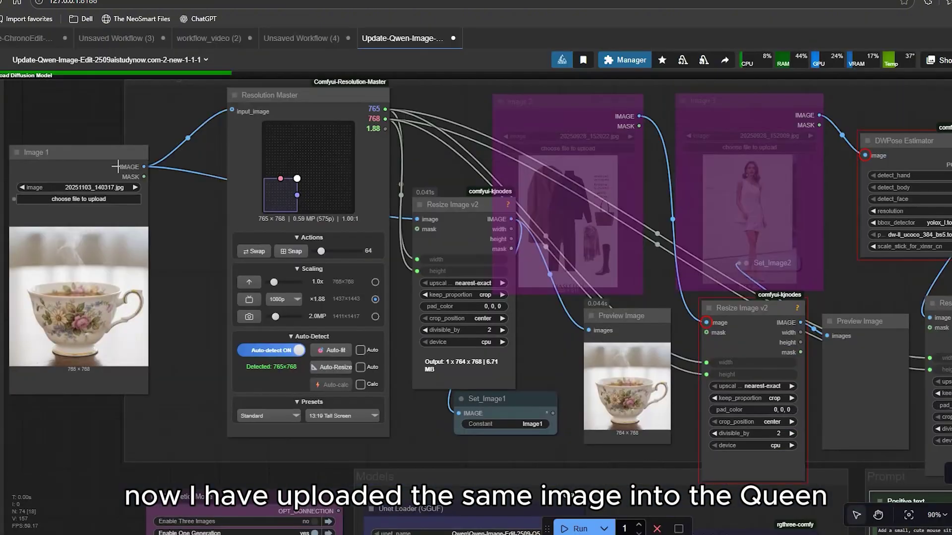
Step: Check the Qwen workflow's teacup input image, matching mouse-bath prompt, and model and LoRA nodes
{"action": "left_click", "coordinate": [134, 295]}
{"action": "scroll", "coordinate": [133, 294], "scroll_direction": "down", "scroll_amount": 2}
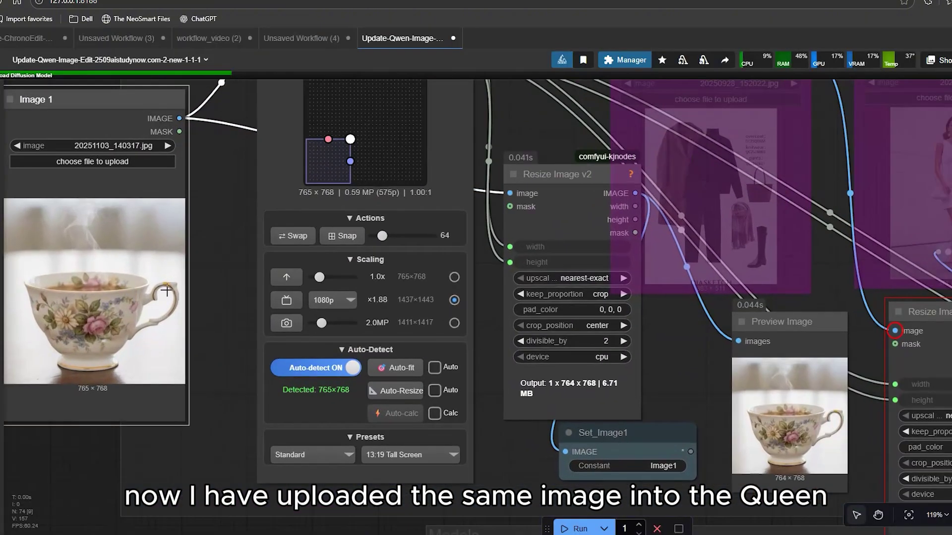
{"action": "scroll", "coordinate": [134, 295], "scroll_direction": "up", "scroll_amount": 1}
{"action": "scroll", "coordinate": [195, 144], "scroll_direction": "down", "scroll_amount": 1}
{"action": "scroll", "coordinate": [196, 145], "scroll_direction": "up", "scroll_amount": 3}
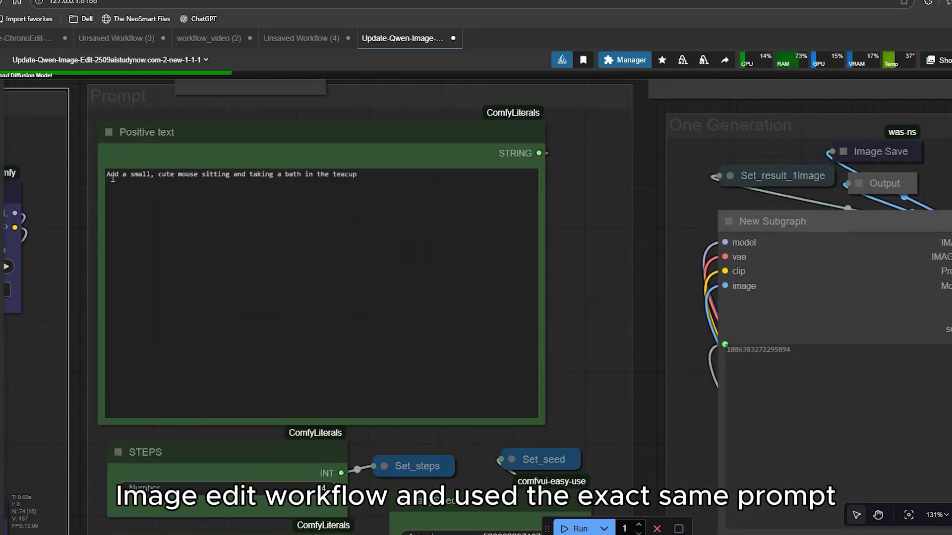
{"action": "left_click_drag", "start_coordinate": [115, 180], "coordinate": [422, 174]}
{"action": "scroll", "coordinate": [156, 387], "scroll_direction": "down", "scroll_amount": 2}
{"action": "left_click_drag", "start_coordinate": [100, 423], "coordinate": [620, 330]}
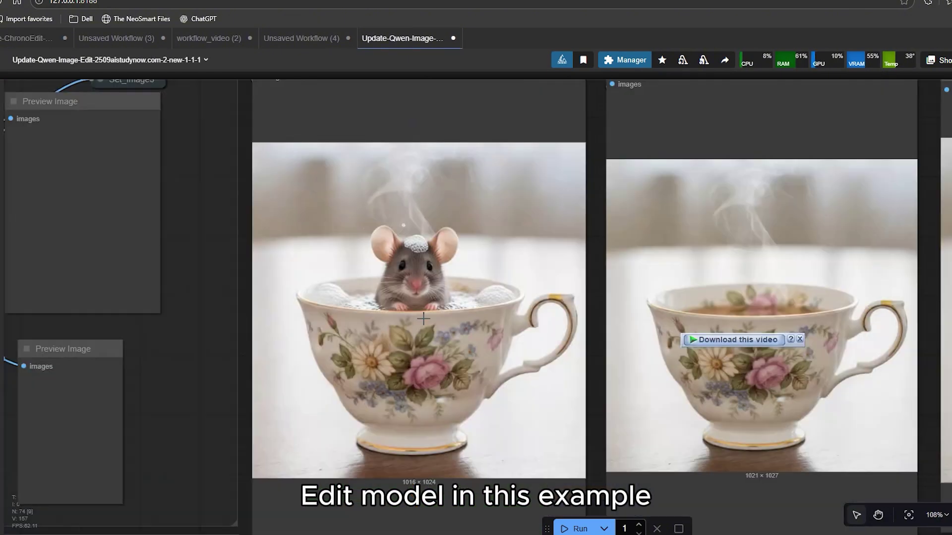
{"action": "scroll", "coordinate": [423, 319], "scroll_direction": "up", "scroll_amount": 3}
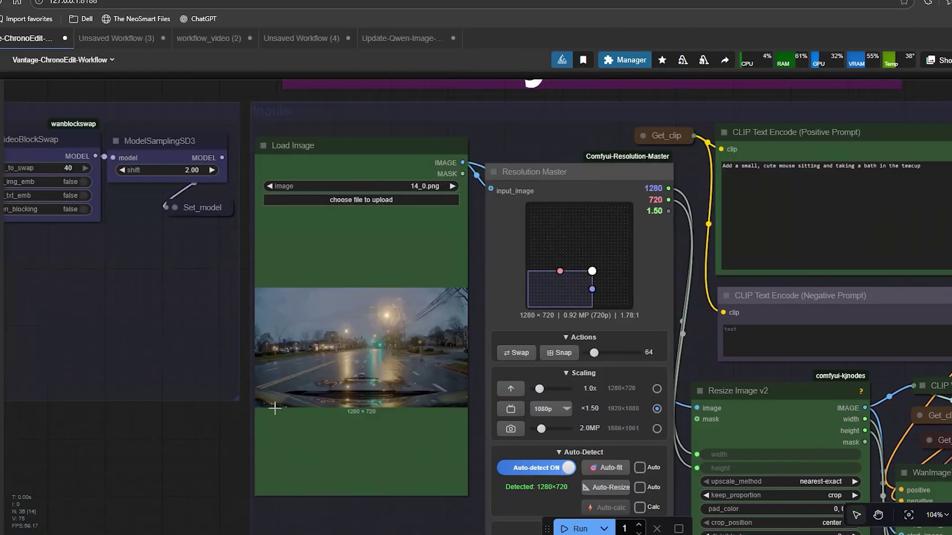
Step: Put the red-car-in-far-right-lane prompt into ChronoEdit's positive prompt, then switch to the Qwen workflow
{"action": "scroll", "coordinate": [384, 371], "scroll_direction": "up", "scroll_amount": 4}
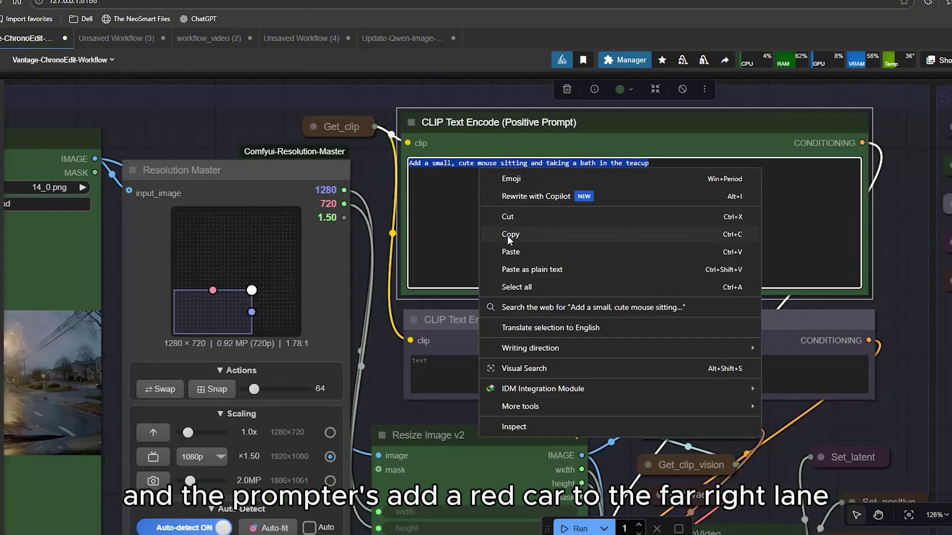
{"action": "left_click", "coordinate": [510, 251]}
{"action": "scroll", "coordinate": [388, 231], "scroll_direction": "down", "scroll_amount": 2}
{"action": "scroll", "coordinate": [333, 191], "scroll_direction": "up", "scroll_amount": 5}
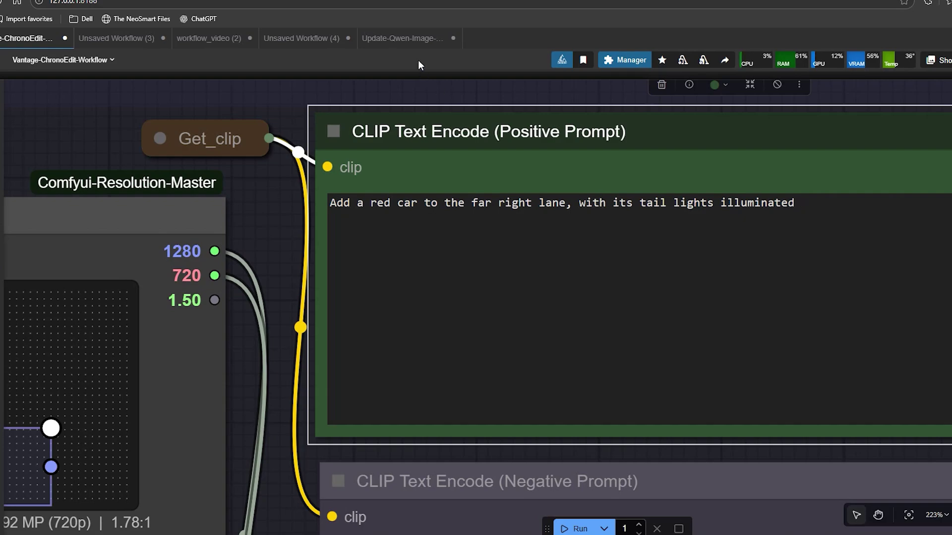
{"action": "left_click", "coordinate": [405, 43]}
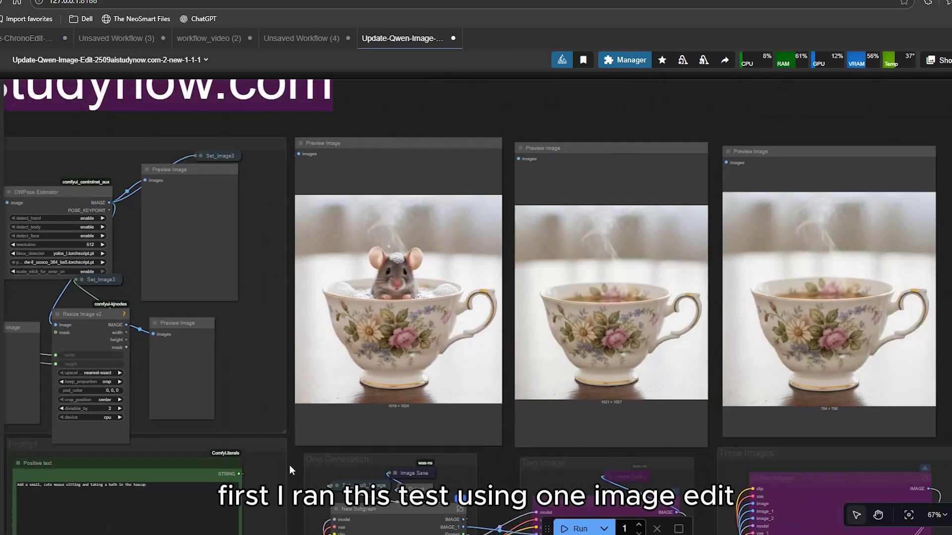
Step: Pick the rainy road input image in the Qwen workflow and copy its red-car prompt text
{"action": "scroll", "coordinate": [225, 331], "scroll_direction": "up", "scroll_amount": 3}
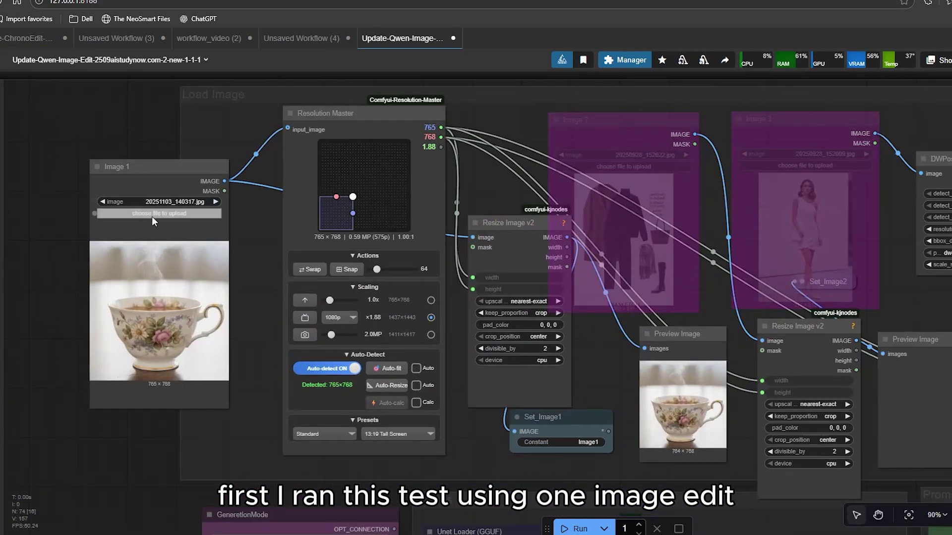
{"action": "left_click", "coordinate": [152, 216]}
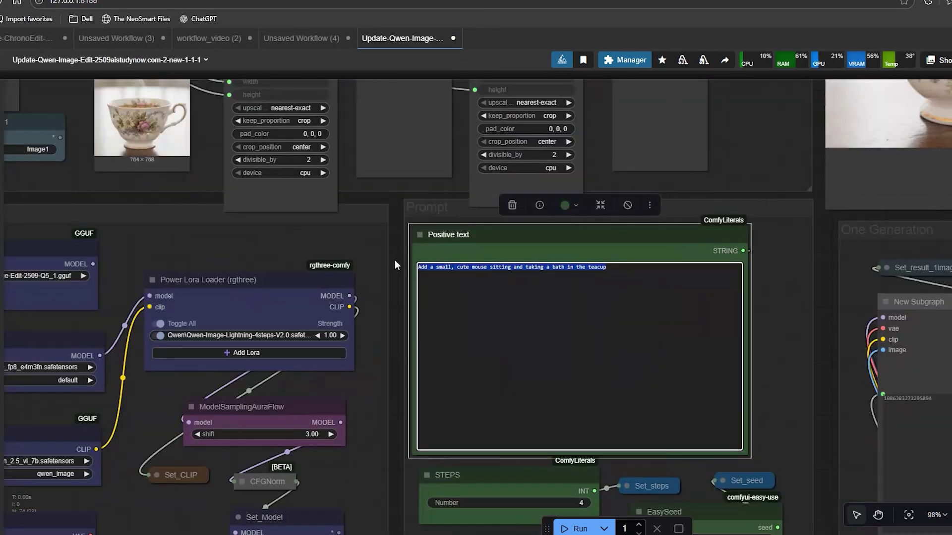
{"action": "right_click", "coordinate": [420, 268]}
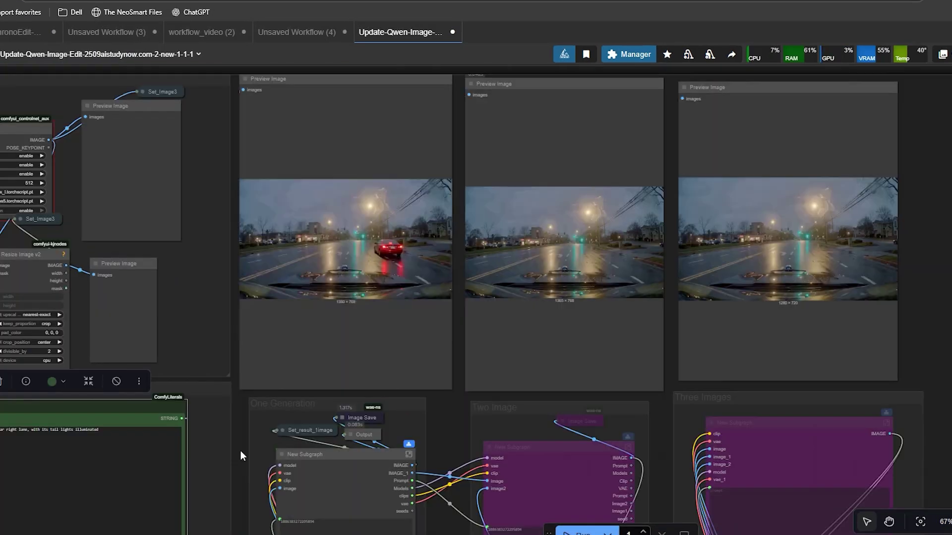
{"action": "scroll", "coordinate": [397, 230], "scroll_direction": "up", "scroll_amount": 10}
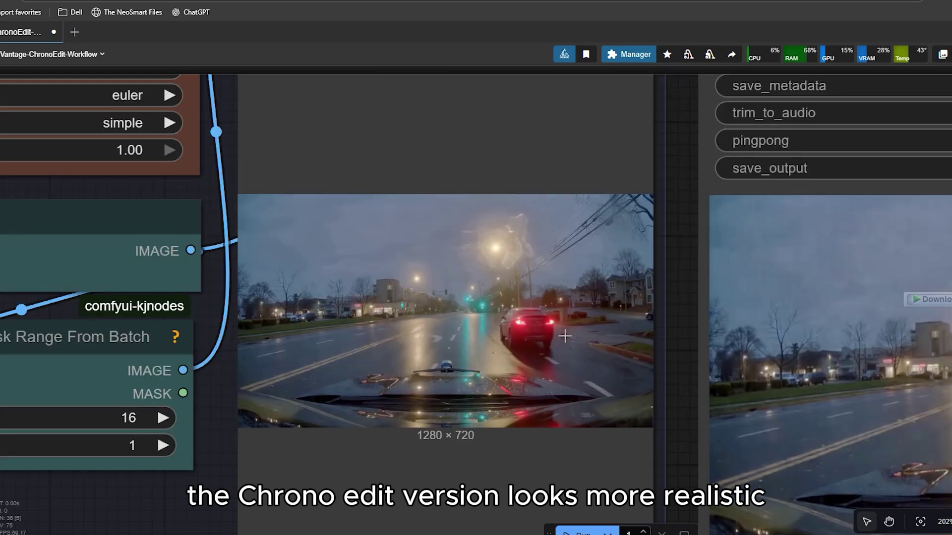
Step: Zoom in on ChronoEdit's Save Image output showing the red car with glowing tail lights
{"action": "scroll", "coordinate": [460, 329], "scroll_direction": "up", "scroll_amount": 5}
{"action": "scroll", "coordinate": [459, 329], "scroll_direction": "down", "scroll_amount": 2}
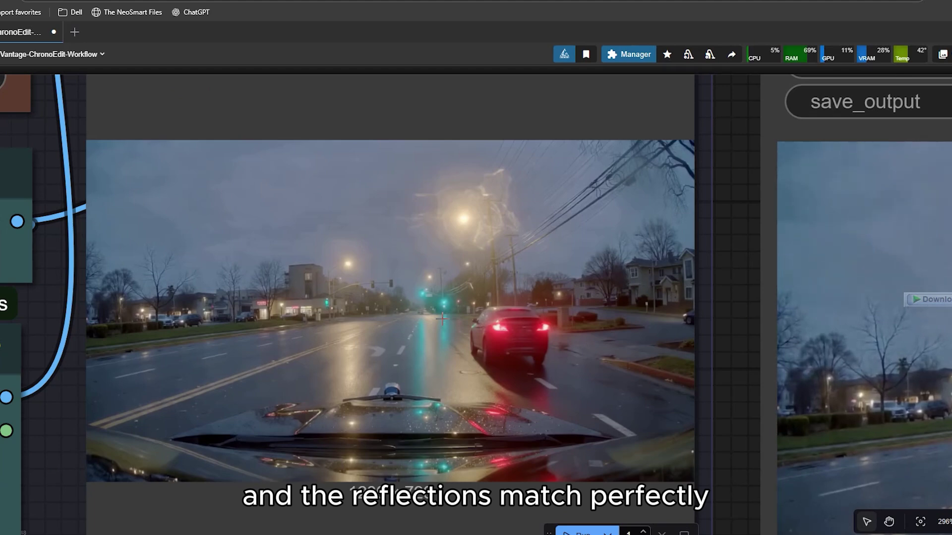
{"action": "scroll", "coordinate": [442, 318], "scroll_direction": "down", "scroll_amount": 3}
{"action": "scroll", "coordinate": [442, 319], "scroll_direction": "down", "scroll_amount": 1}
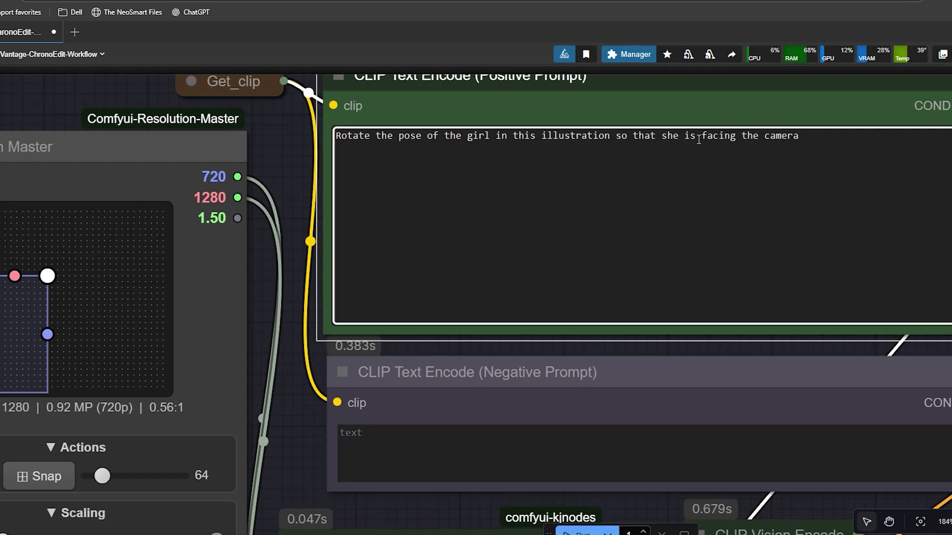
Step: Pan to the Save Image and Video Combine outputs showing the girl still facing away
{"action": "scroll", "coordinate": [276, 289], "scroll_direction": "down", "scroll_amount": 2}
{"action": "scroll", "coordinate": [275, 292], "scroll_direction": "down", "scroll_amount": 4}
{"action": "left_click_drag", "start_coordinate": [276, 317], "coordinate": [299, 85]}
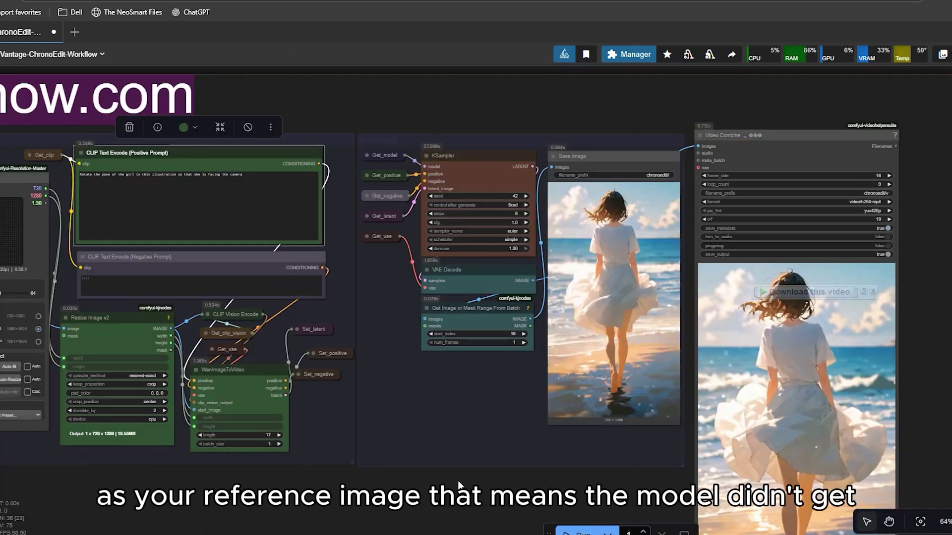
{"action": "scroll", "coordinate": [406, 310], "scroll_direction": "up", "scroll_amount": 2}
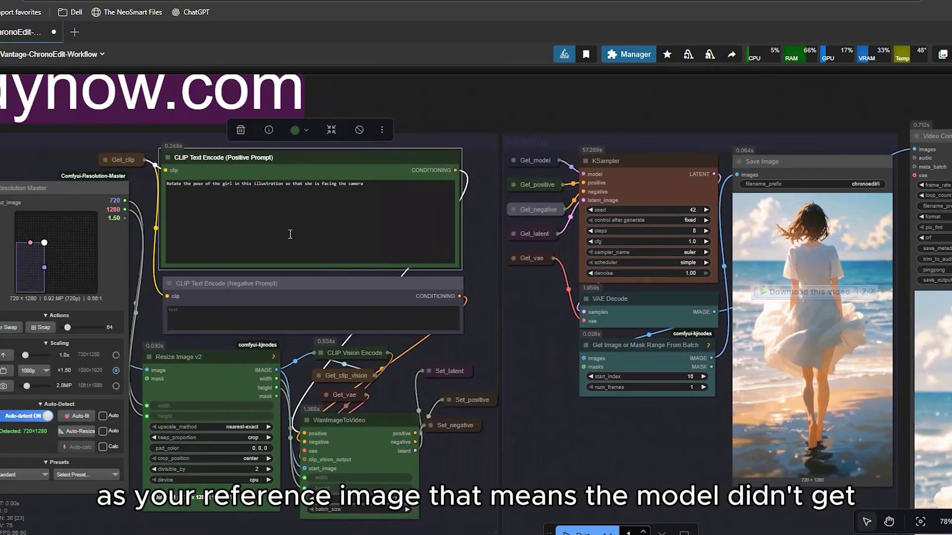
{"action": "scroll", "coordinate": [143, 170], "scroll_direction": "up", "scroll_amount": 5}
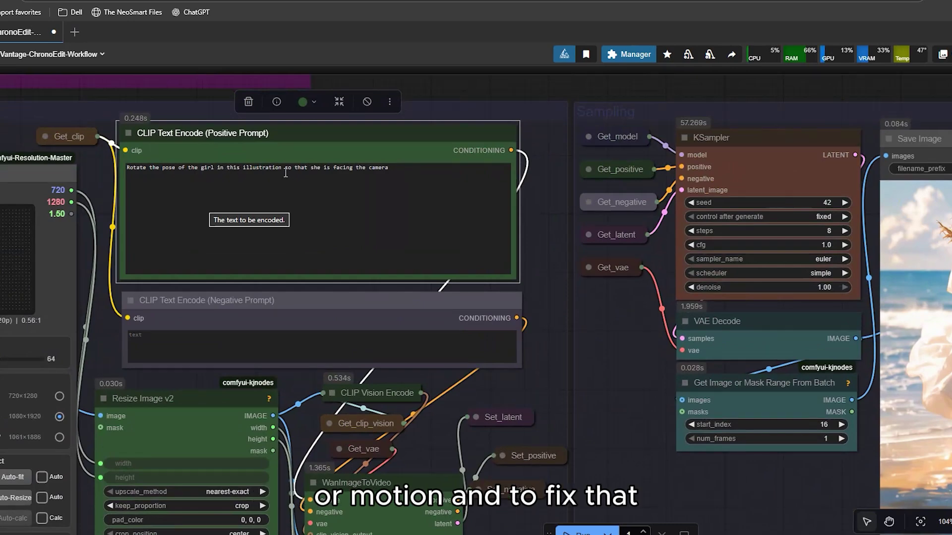
Step: Set WanImageToVideo length to 33 and Get Image or Mask Range start_index to 32
{"action": "scroll", "coordinate": [529, 415], "scroll_direction": "down", "scroll_amount": 5}
{"action": "scroll", "coordinate": [421, 432], "scroll_direction": "left", "scroll_amount": 3}
{"action": "scroll", "coordinate": [419, 414], "scroll_direction": "up", "scroll_amount": 2}
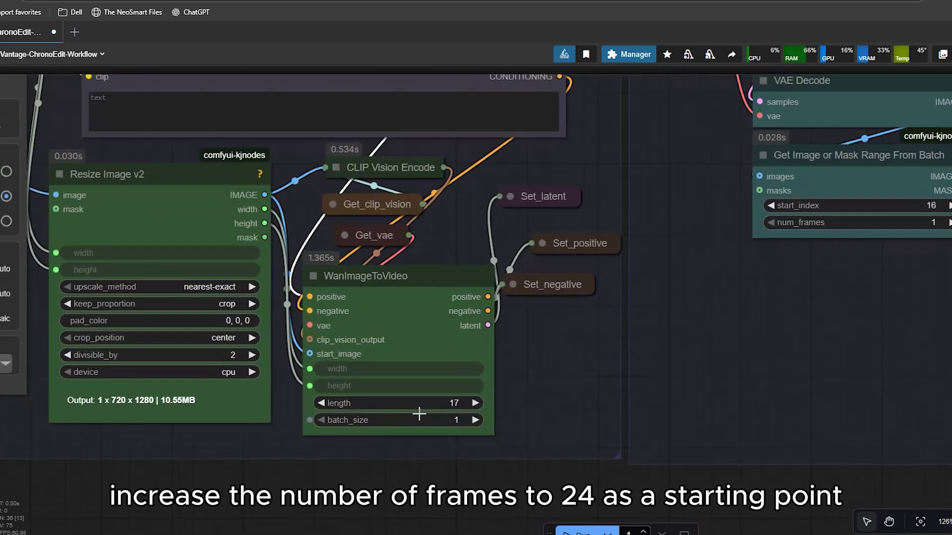
{"action": "left_click", "coordinate": [449, 404]}
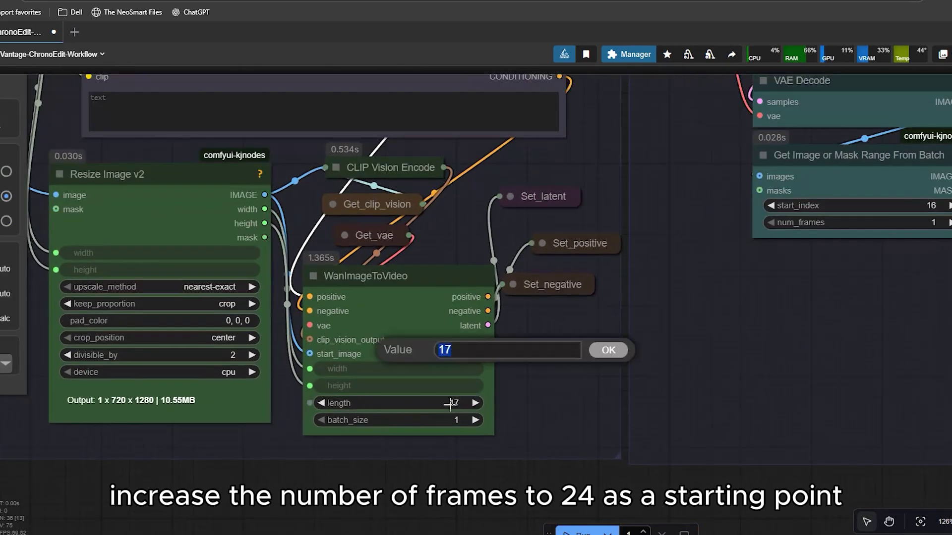
{"action": "type", "text": "33"}
{"action": "key", "text": "Return"}
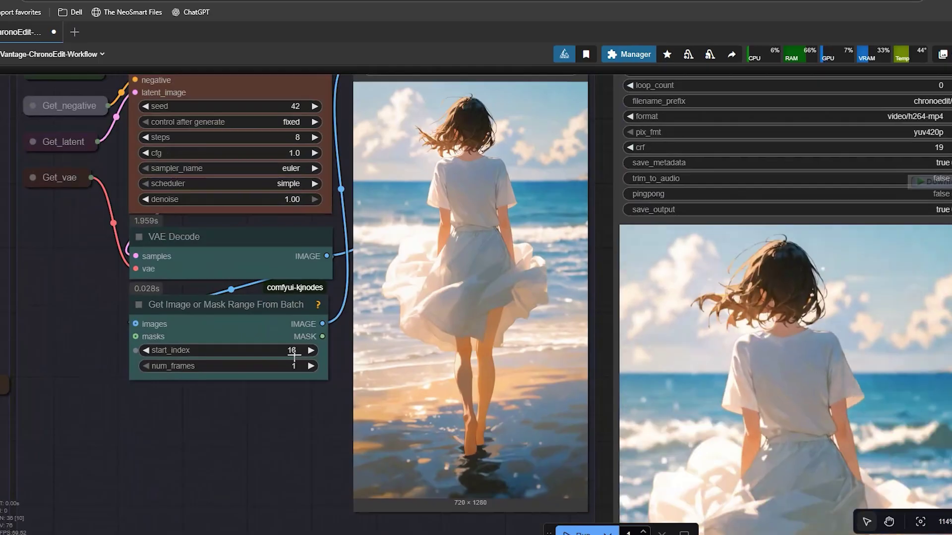
{"action": "left_click", "coordinate": [293, 351]}
{"action": "type", "text": "3"}
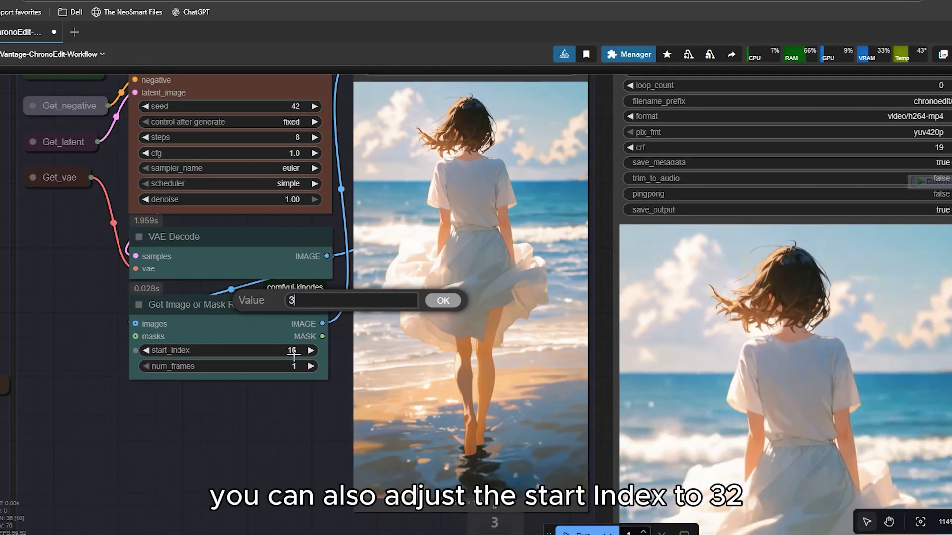
{"action": "type", "text": "2"}
{"action": "key", "text": "Return"}
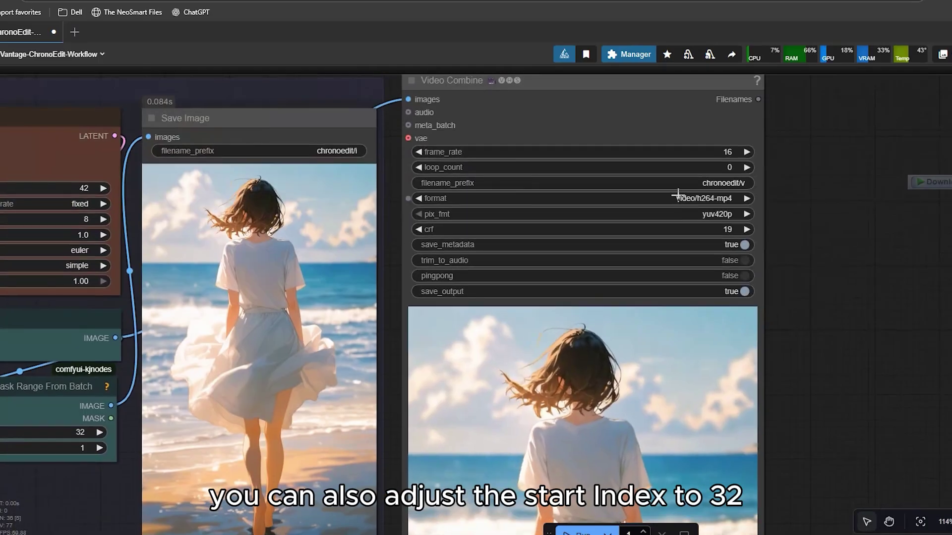
Step: Set the Video Combine frame_rate to 24
{"action": "left_click", "coordinate": [721, 157]}
{"action": "type", "text": "24"}
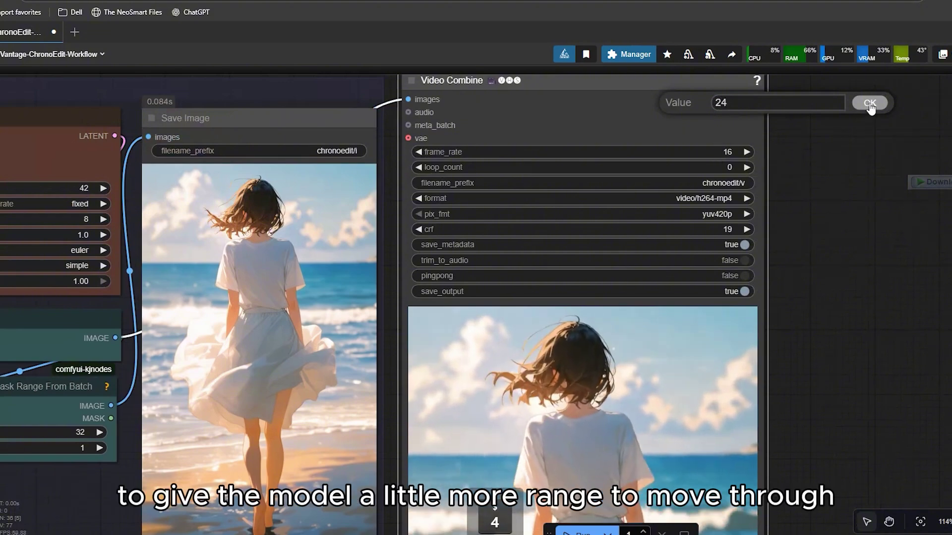
{"action": "left_click", "coordinate": [870, 104]}
{"action": "scroll", "coordinate": [803, 275], "scroll_direction": "down", "scroll_amount": 3}
{"action": "left_click_drag", "start_coordinate": [803, 300], "coordinate": [802, 236]}
{"action": "mouse_move", "coordinate": [755, 258]}
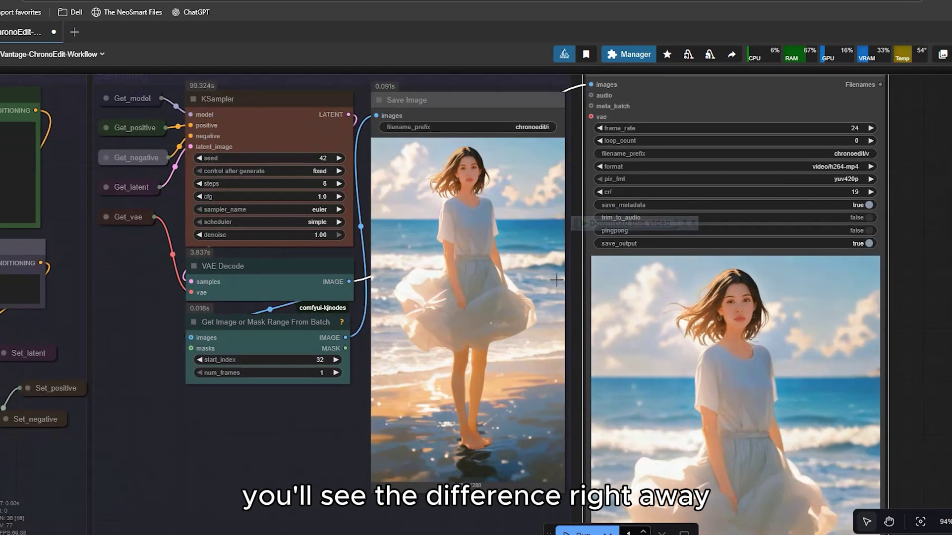
Step: Zoom in on the rerun Save Image output showing the girl now facing the camera
{"action": "scroll", "coordinate": [556, 281], "scroll_direction": "up", "scroll_amount": 4}
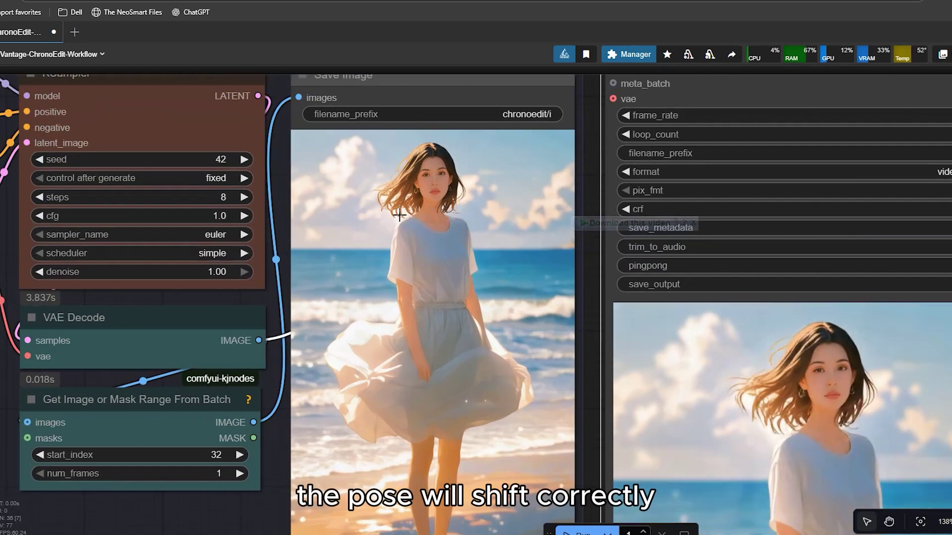
{"action": "scroll", "coordinate": [399, 215], "scroll_direction": "down", "scroll_amount": 4}
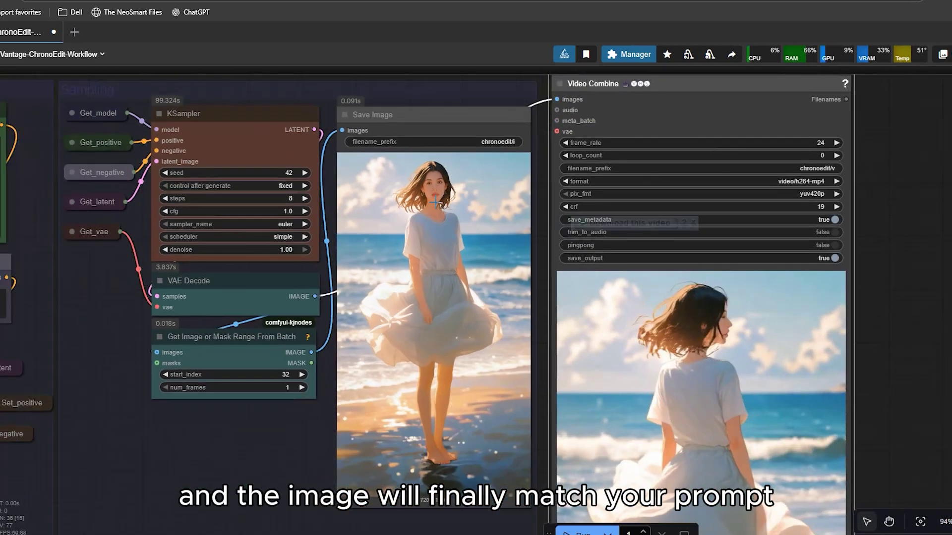
{"action": "scroll", "coordinate": [435, 202], "scroll_direction": "up", "scroll_amount": 2}
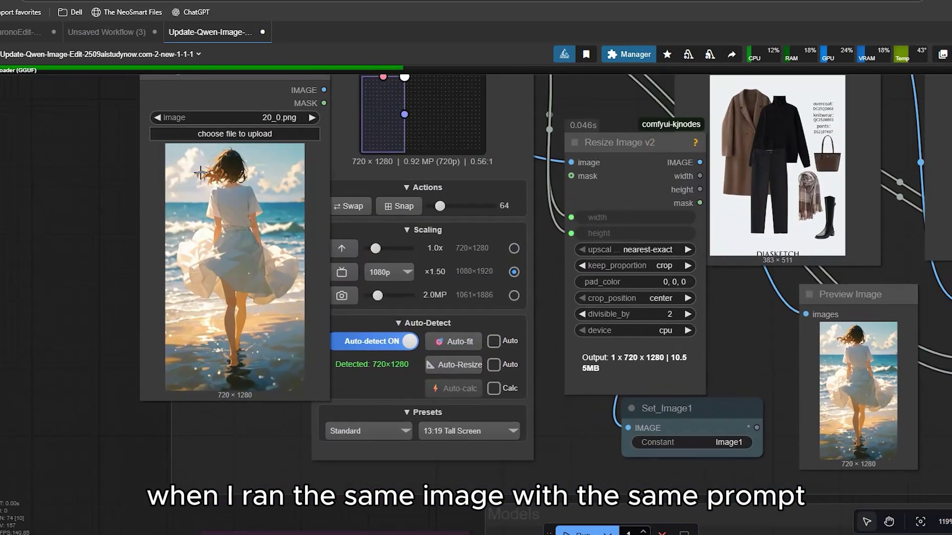
{"action": "scroll", "coordinate": [200, 171], "scroll_direction": "up", "scroll_amount": 3}
Step: Compare the Qwen workflow's beach-girl input with ChronoEdit, then zoom into its camera-facing Preview Image
{"action": "left_click", "coordinate": [191, 152]}
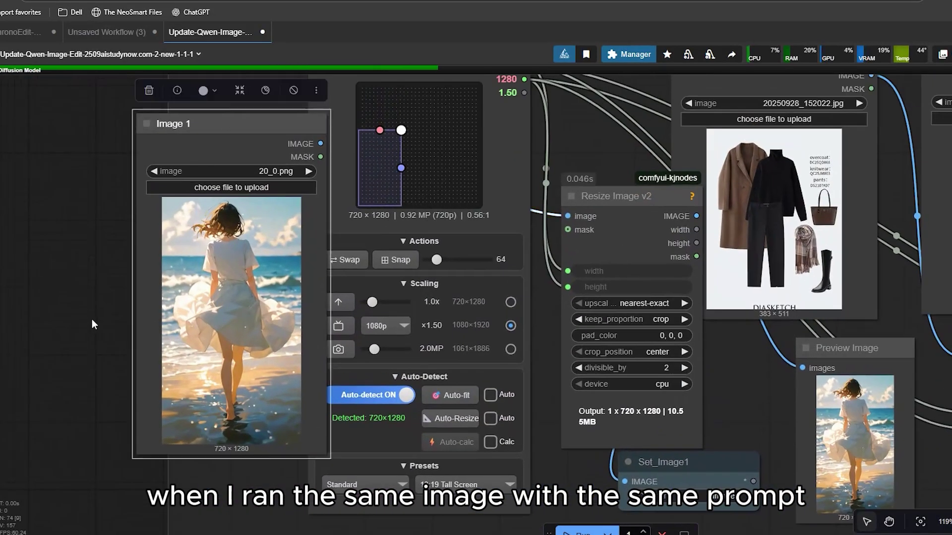
{"action": "scroll", "coordinate": [91, 324], "scroll_direction": "down", "scroll_amount": 7}
{"action": "scroll", "coordinate": [444, 430], "scroll_direction": "down", "scroll_amount": 5}
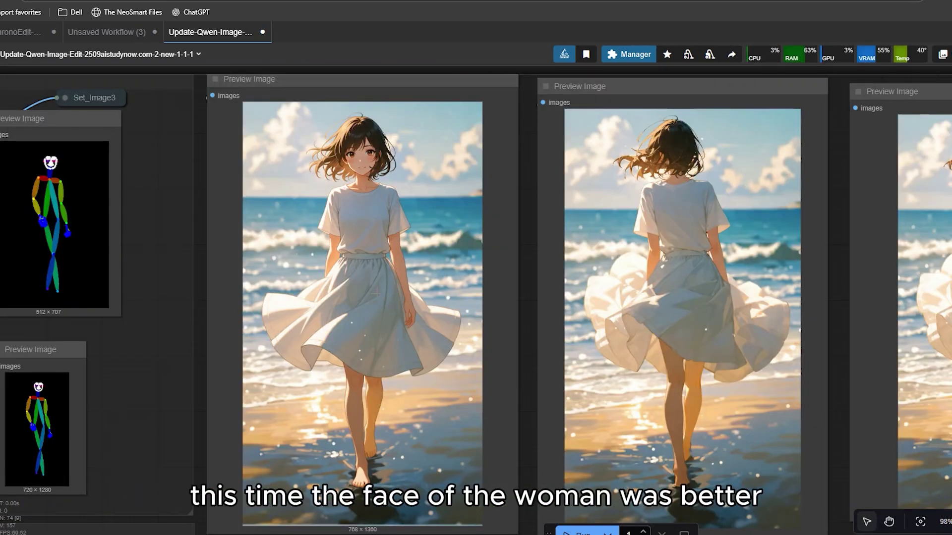
{"action": "left_click", "coordinate": [22, 32]}
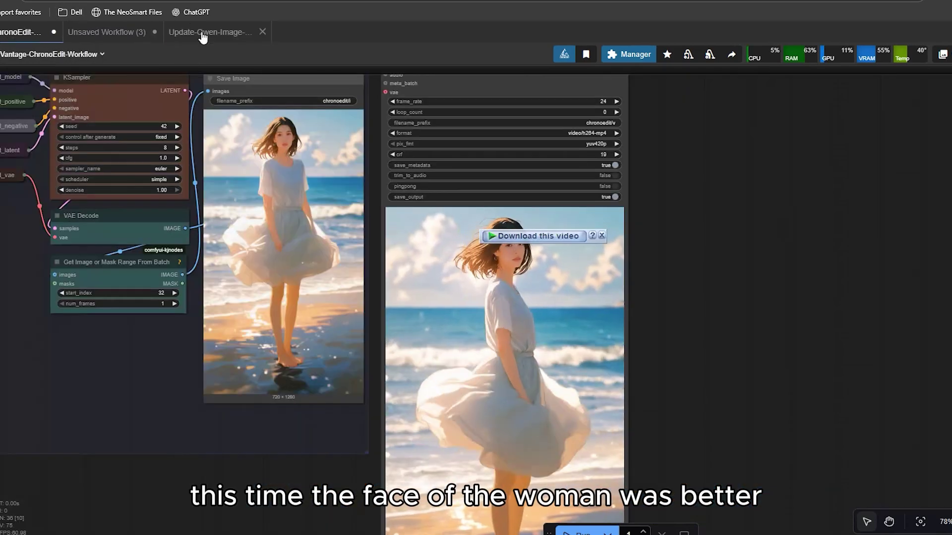
{"action": "mouse_move", "coordinate": [208, 32]}
{"action": "left_mouse_down"}
{"action": "mouse_move", "coordinate": [125, 39]}
{"action": "mouse_move", "coordinate": [177, 22]}
{"action": "mouse_move", "coordinate": [206, 31]}
{"action": "left_mouse_up"}
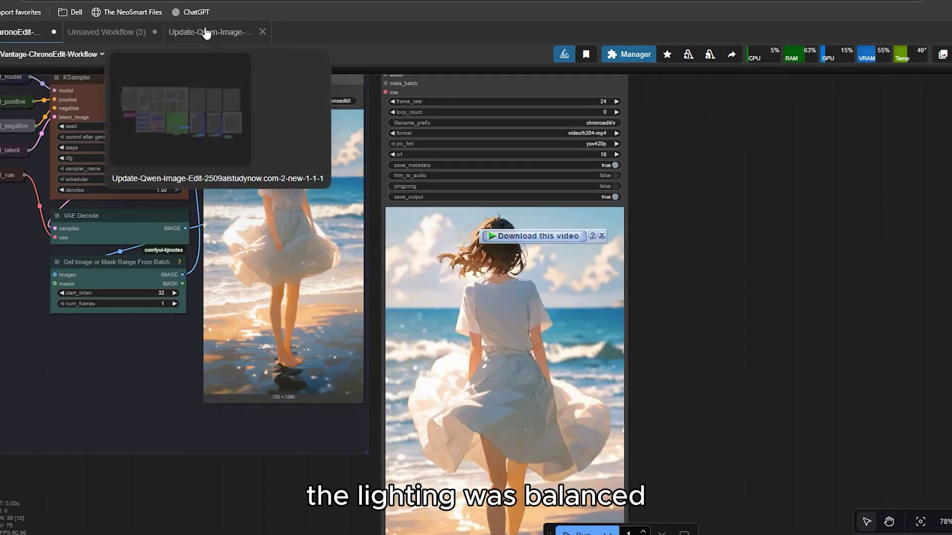
{"action": "left_click", "coordinate": [206, 31]}
{"action": "scroll", "coordinate": [324, 146], "scroll_direction": "up", "scroll_amount": 5}
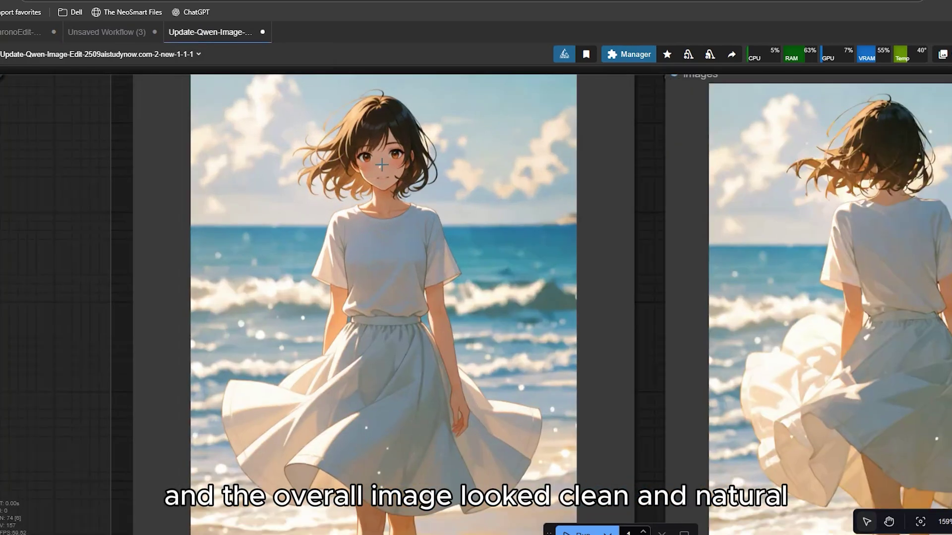
{"action": "scroll", "coordinate": [382, 164], "scroll_direction": "up", "scroll_amount": 1}
{"action": "scroll", "coordinate": [382, 164], "scroll_direction": "down", "scroll_amount": 4}
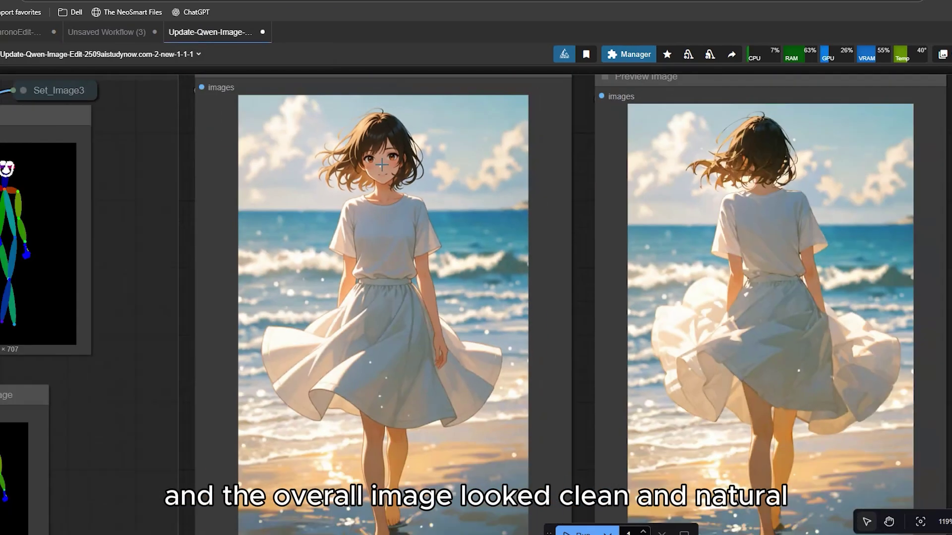
{"action": "scroll", "coordinate": [382, 165], "scroll_direction": "down", "scroll_amount": 1}
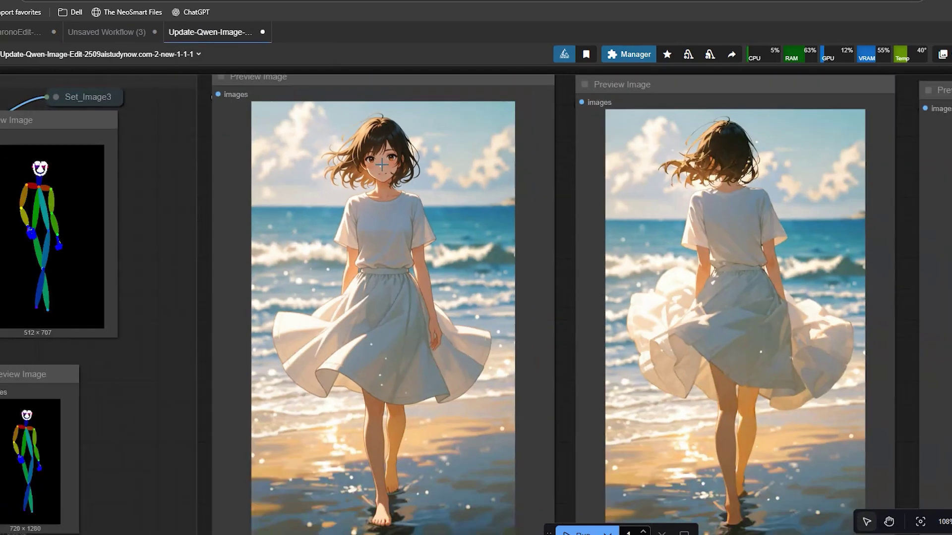